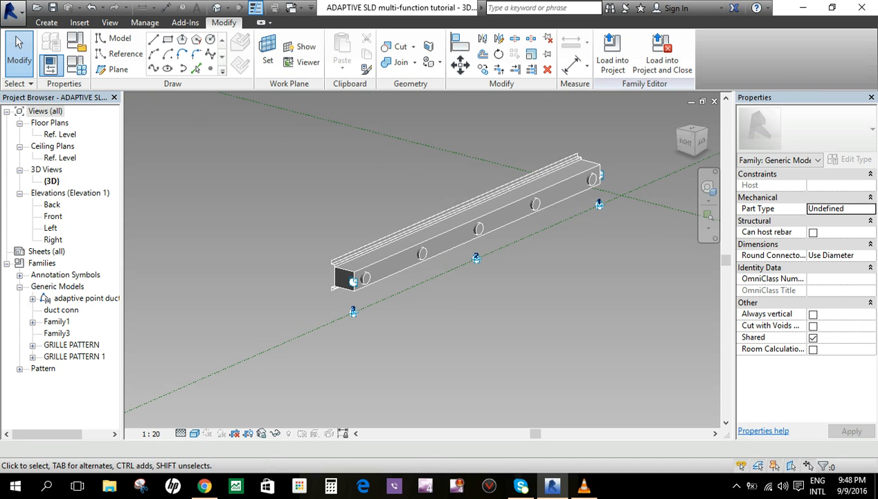
- Examine the adaptive slot diffuser from several angles, including its duct connections, grille side and adaptive points
middle_click_drag(350, 303, 382, 274, "shift")
scroll(420, 272, "up", 2)
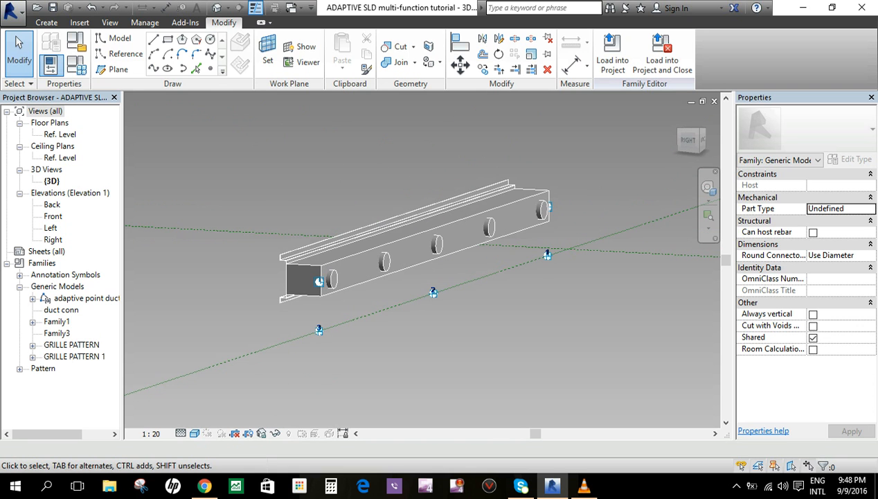
scroll(389, 317, "up", 2)
scroll(414, 327, "down", 3)
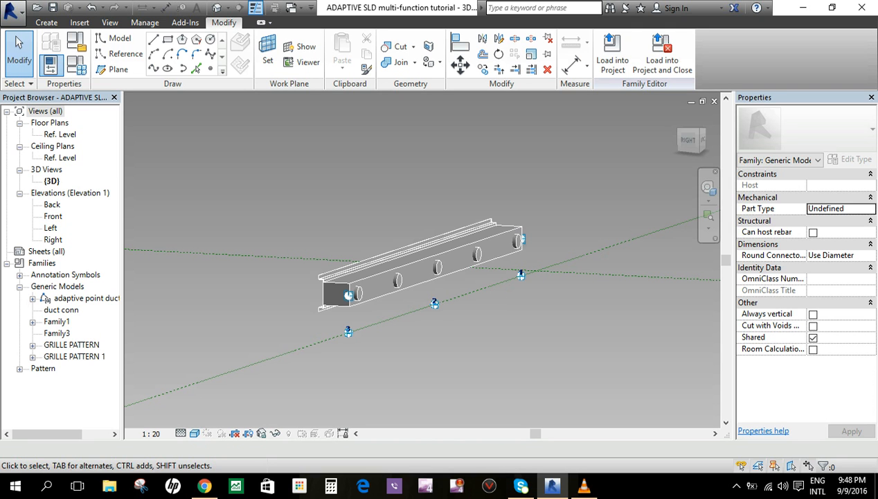
middle_click_drag(423, 277, 436, 239)
scroll(391, 276, "down", 1)
middle_click_drag(376, 263, 444, 276)
scroll(434, 276, "up", 2)
middle_click_drag(416, 311, 486, 333, "shift")
scroll(486, 306, "down", 2)
scroll(428, 306, "up", 2)
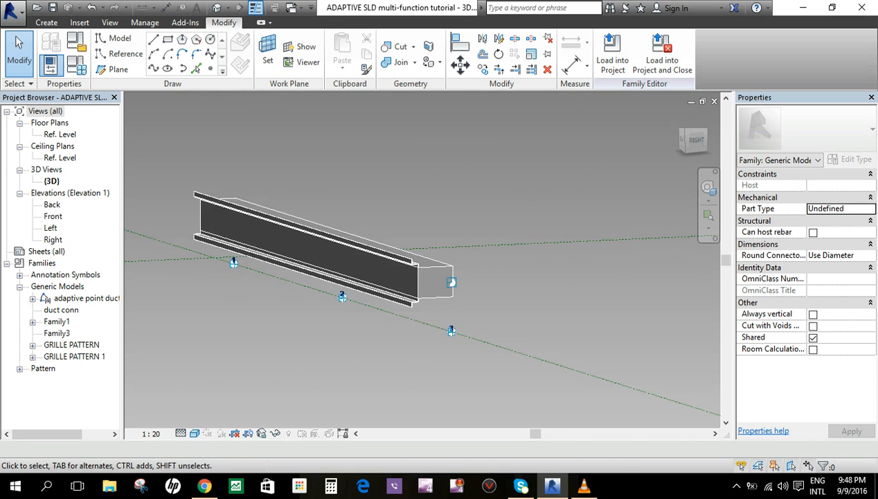
middle_click_drag(453, 305, 357, 323, "shift")
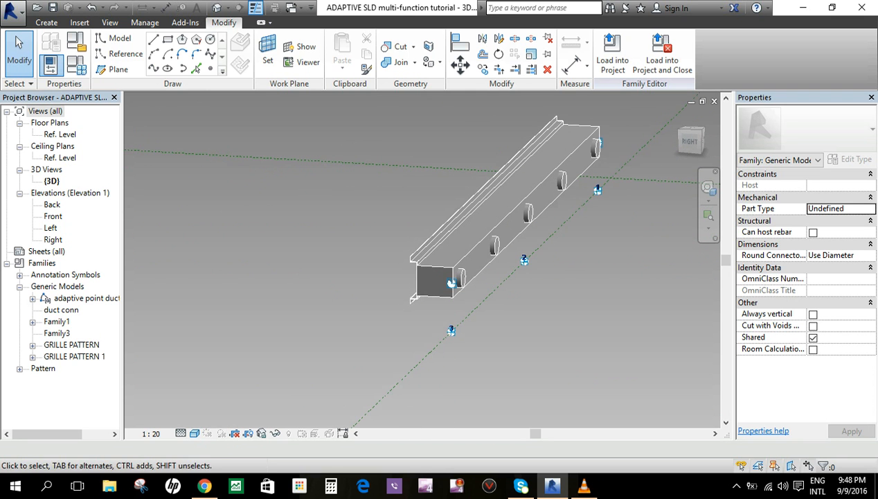
middle_click_drag(415, 277, 371, 277)
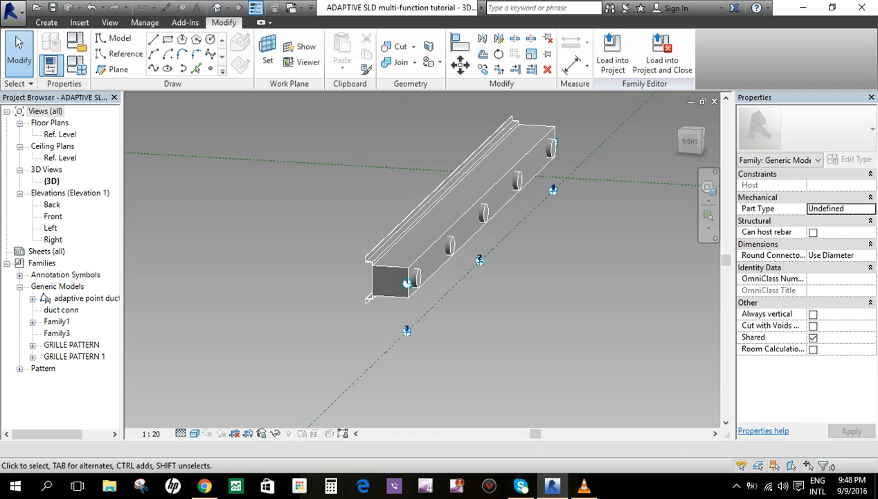
- Review the family's category and parameters, and close the settings without changing them
left_click(543, 131)
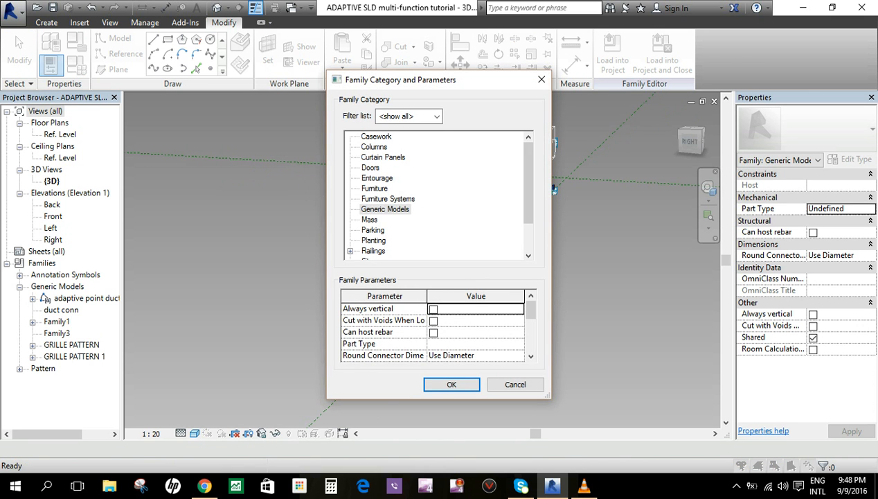
left_click(541, 79)
middle_click_drag(443, 229, 384, 210)
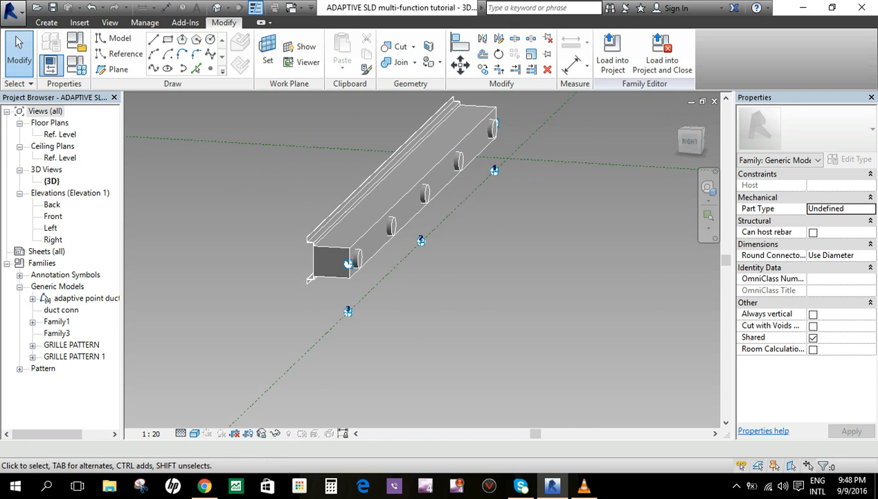
- Look up the Generic Model Adaptive template among the templates for a new family
left_click(10, 10)
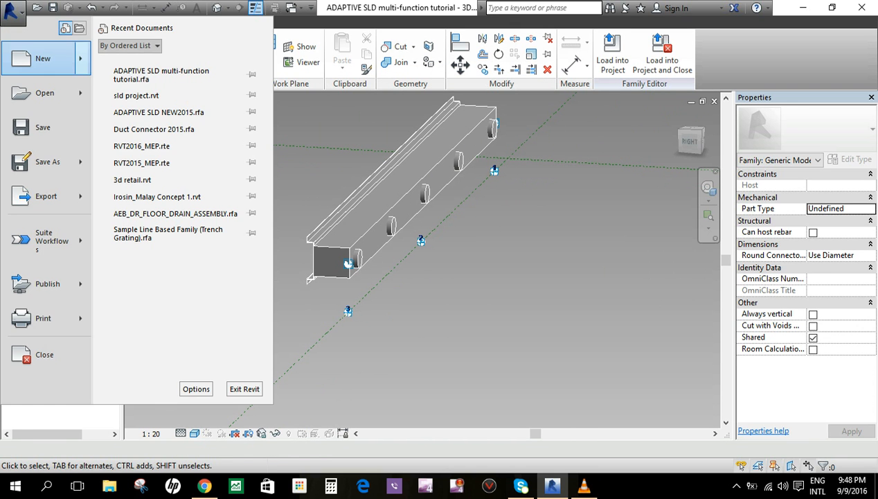
mouse_move(43, 58)
left_click(137, 90)
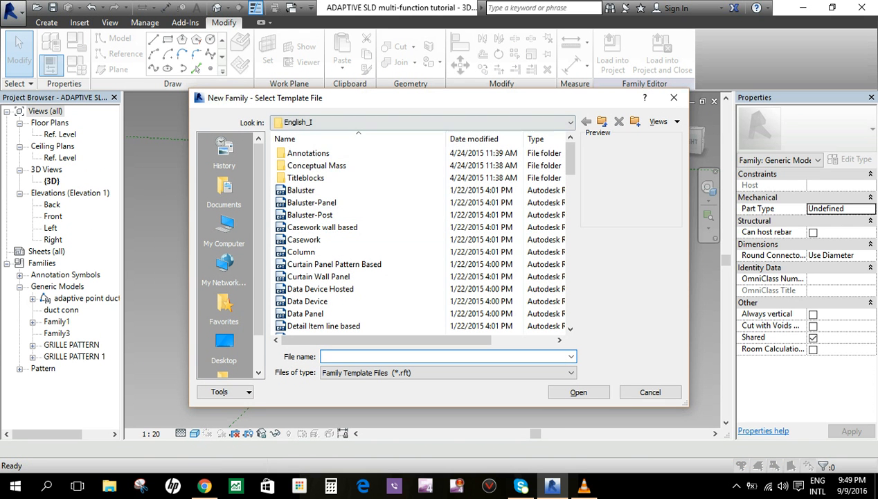
left_click_drag(571, 158, 571, 217)
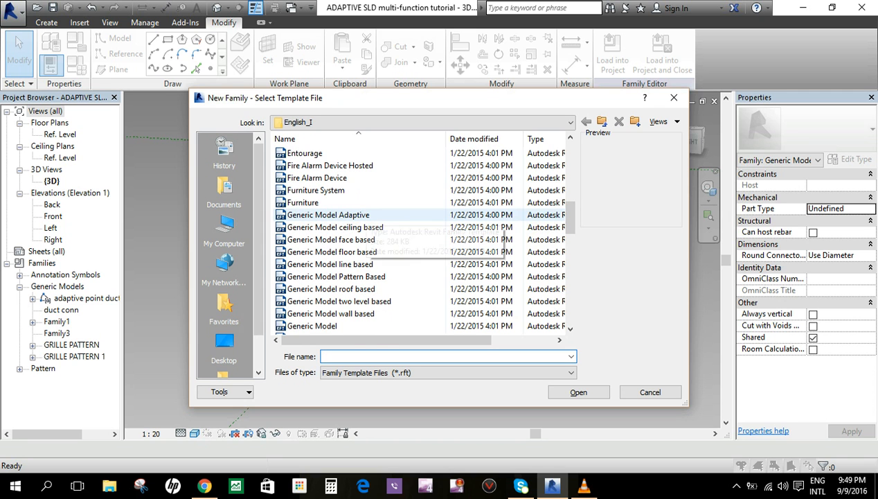
left_click(328, 215)
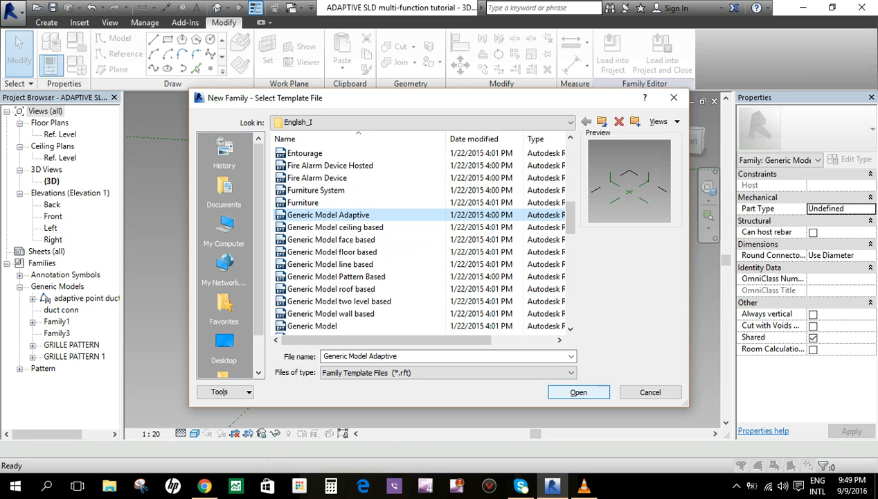
left_click(578, 392)
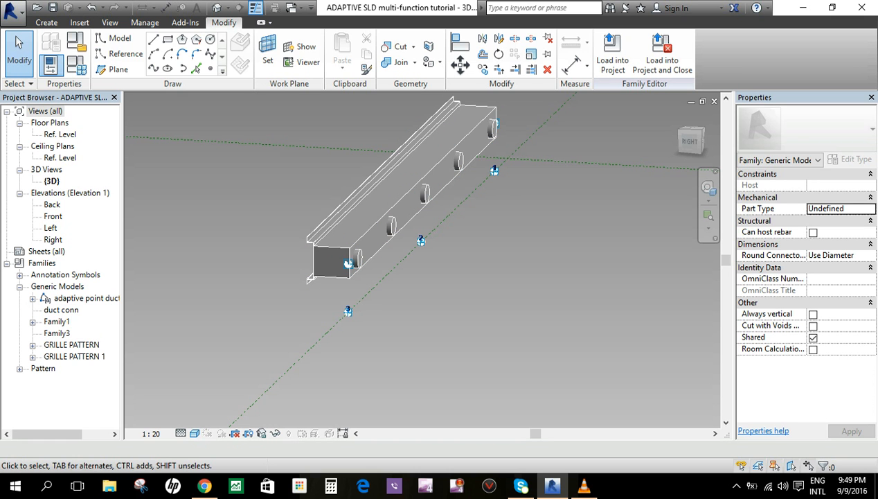
- Delete the solid form of the diffuser body, keeping its end profiles, reference line and duct connections
scroll(497, 240, "down", 1)
scroll(467, 171, "up", 1)
scroll(465, 201, "up", 1)
scroll(454, 237, "down", 4)
middle_click_drag(454, 238, 373, 223, "shift")
scroll(446, 244, "up", 2)
scroll(346, 221, "down", 2)
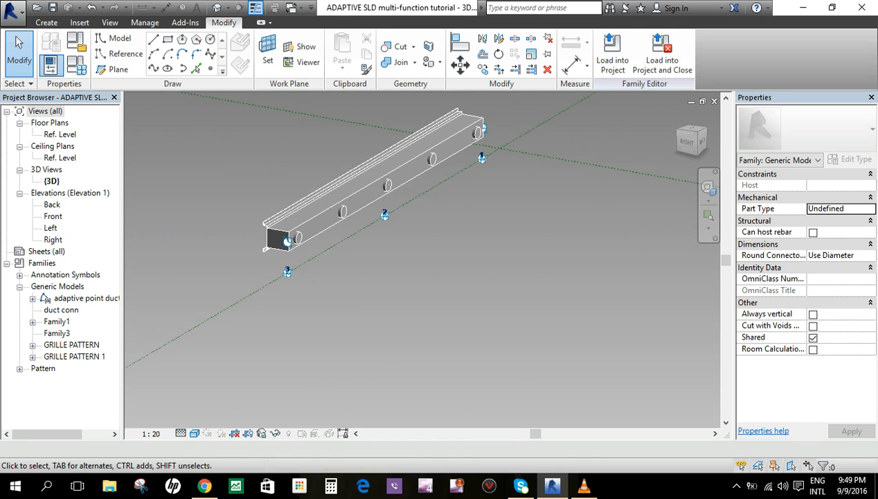
scroll(344, 239, "up", 1)
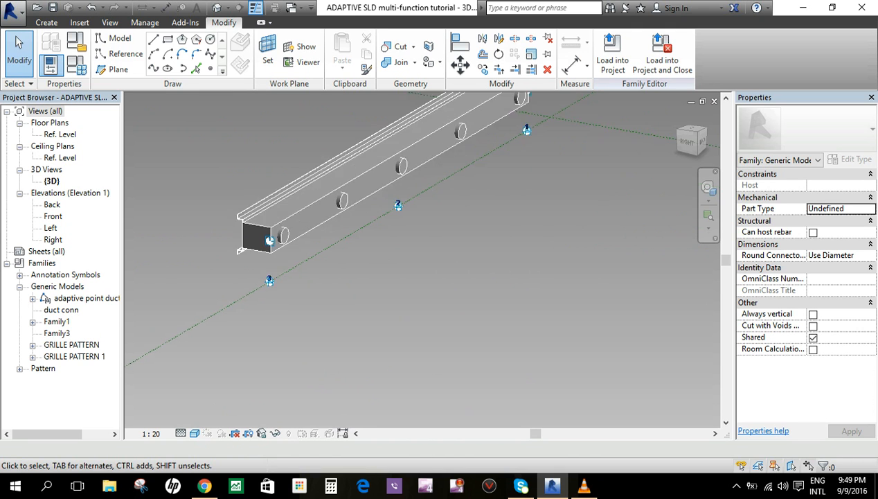
middle_click_drag(344, 232, 343, 264)
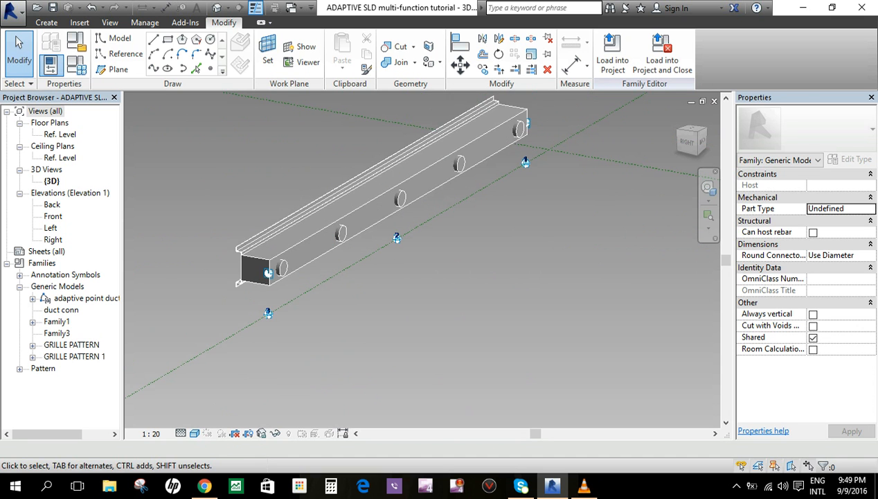
left_click(346, 241)
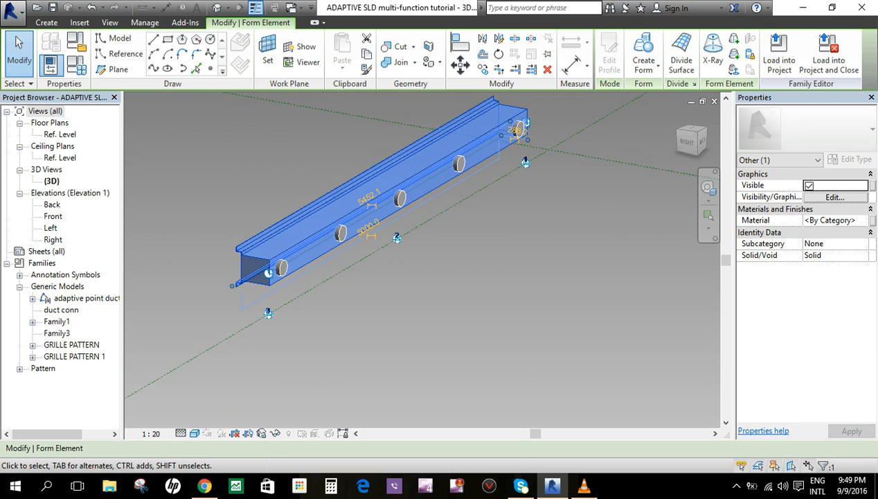
key("Delete")
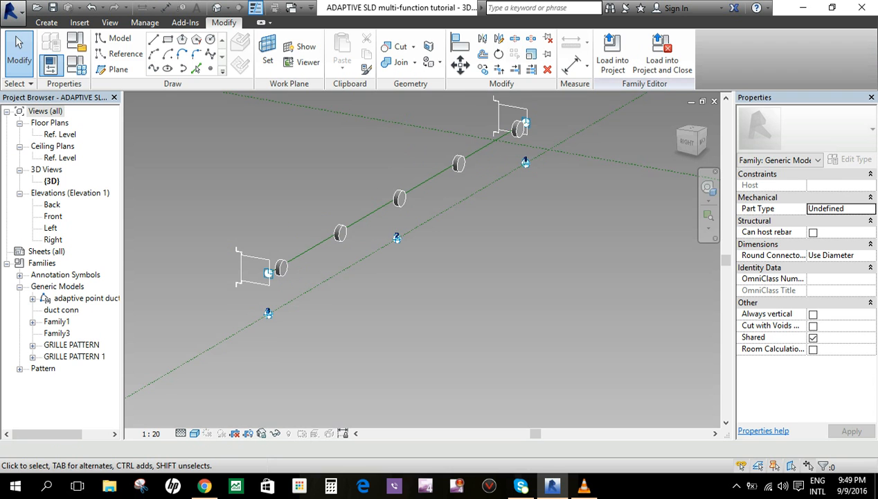
- Remove the repeater from the row of round duct connections along the reference line
scroll(538, 267, "down", 1)
scroll(523, 144, "up", 1)
left_click(521, 145)
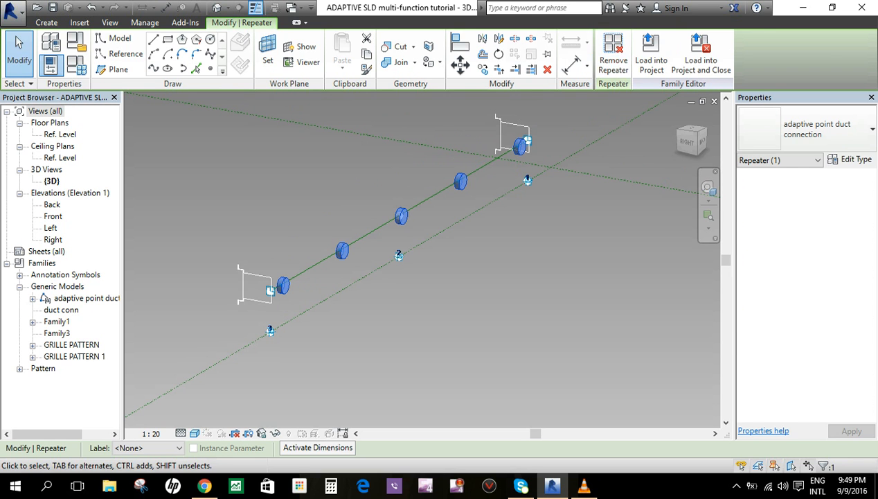
left_click(613, 59)
- Delete the duct connections along the reference line except the one nearest adaptive point 3
left_click_drag(324, 193, 361, 266)
left_click(402, 216, "ctrl")
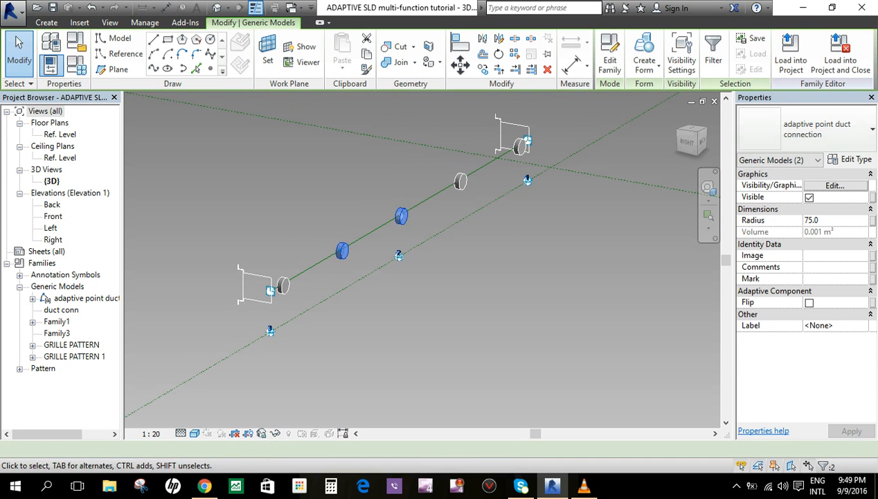
left_click(461, 181, "ctrl")
key("Delete")
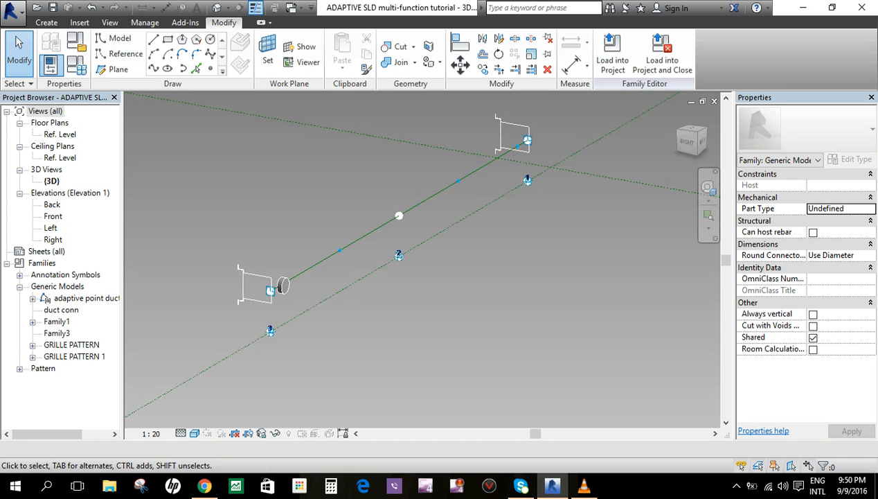
- Open the remaining adaptive point duct connection's family for editing and set its 3D view to Shaded
left_click(282, 285)
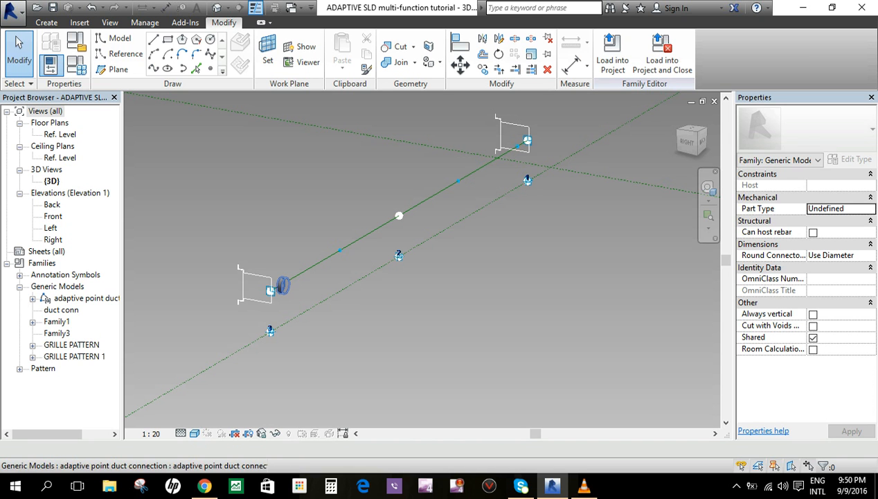
scroll(292, 293, "up", 1)
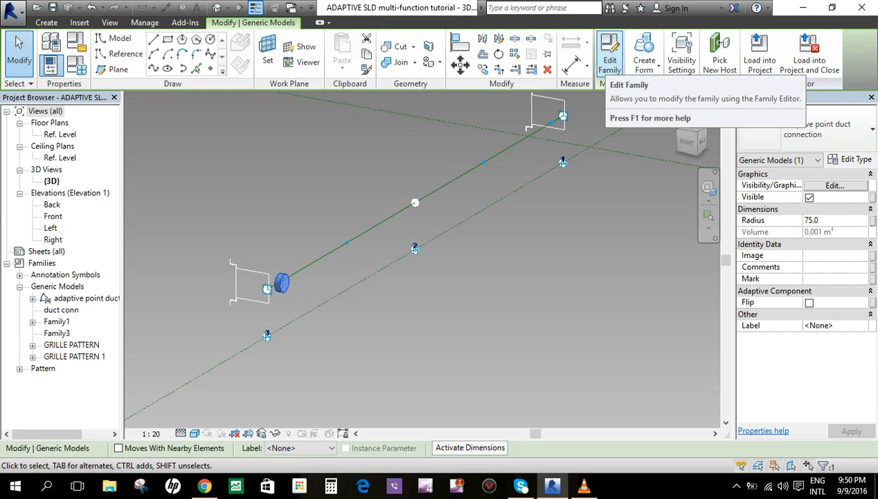
left_click(610, 56)
scroll(424, 296, "up", 6)
scroll(408, 261, "up", 1)
left_click(399, 263)
middle_click_drag(399, 263, 466, 257, "shift")
left_click(465, 258)
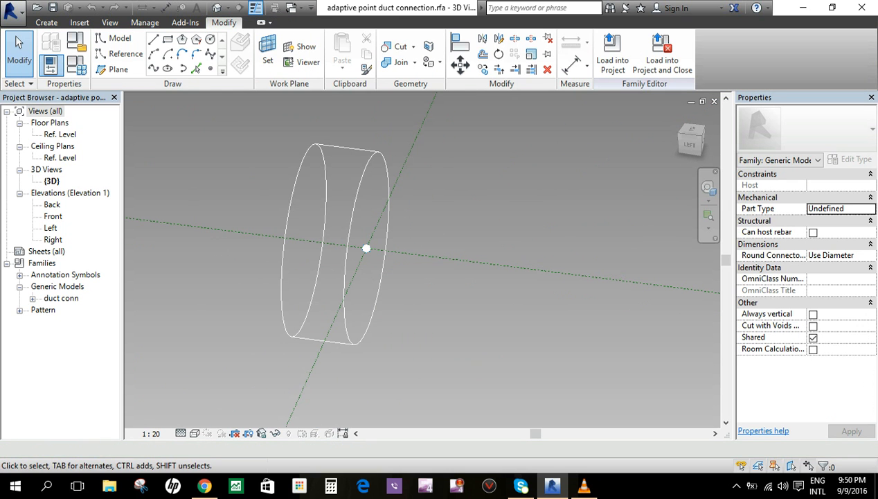
left_click(195, 433)
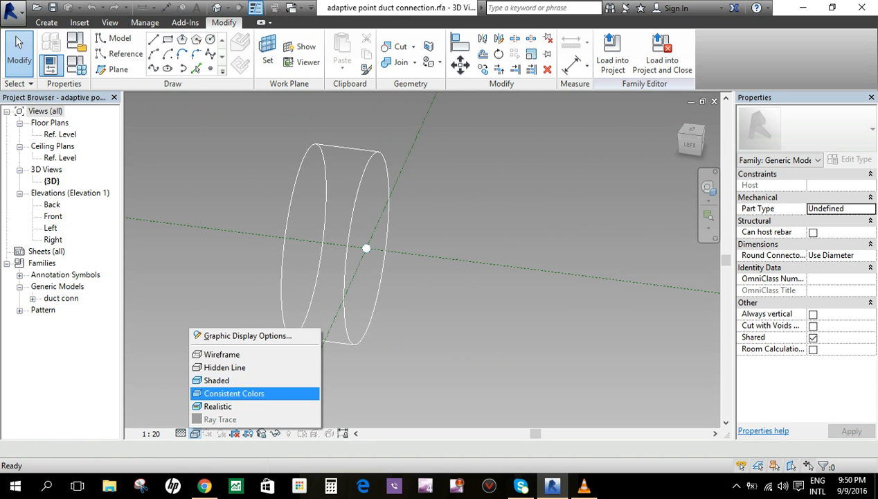
left_click(217, 380)
- Inspect the nested duct conn's type properties and the family parameter associated with Radius, without changing anything
scroll(358, 315, "down", 2)
mouse_move(358, 315)
middle_mouse_down("shift")
mouse_move(372, 310)
mouse_move(346, 315)
middle_mouse_up("shift")
left_click(346, 315)
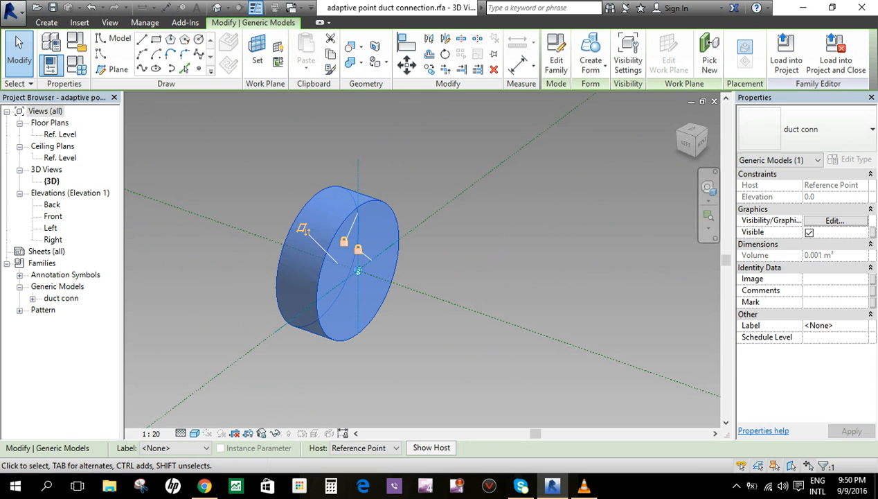
left_click(851, 159)
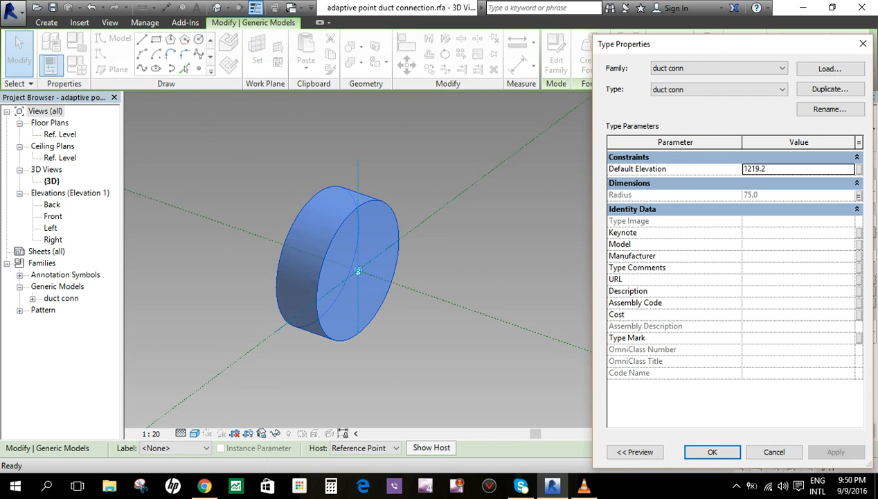
left_click(858, 195)
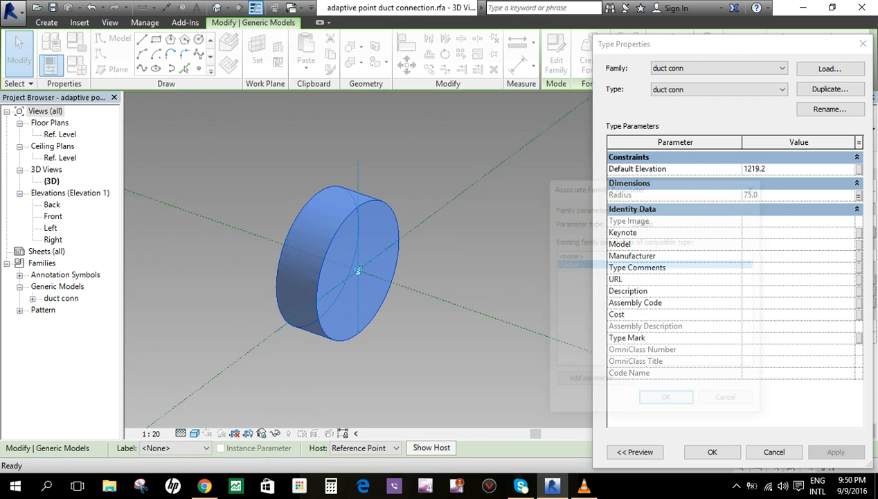
left_click(755, 185)
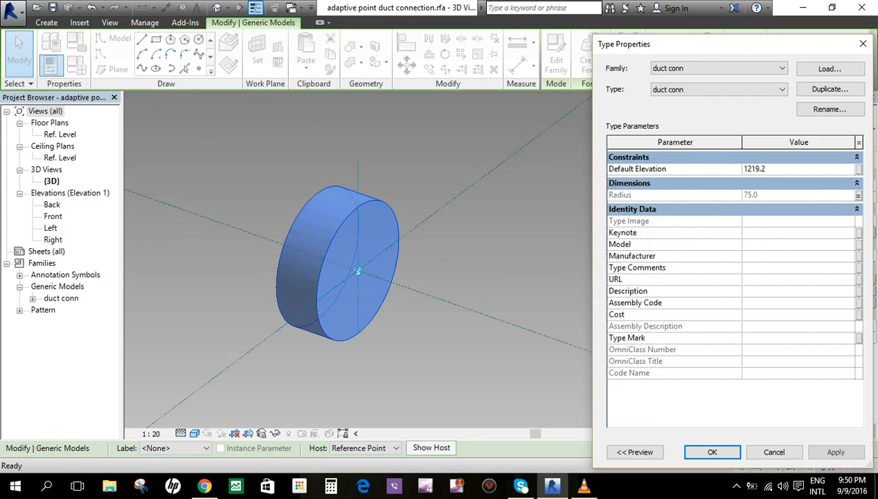
left_click(774, 452)
key("Escape")
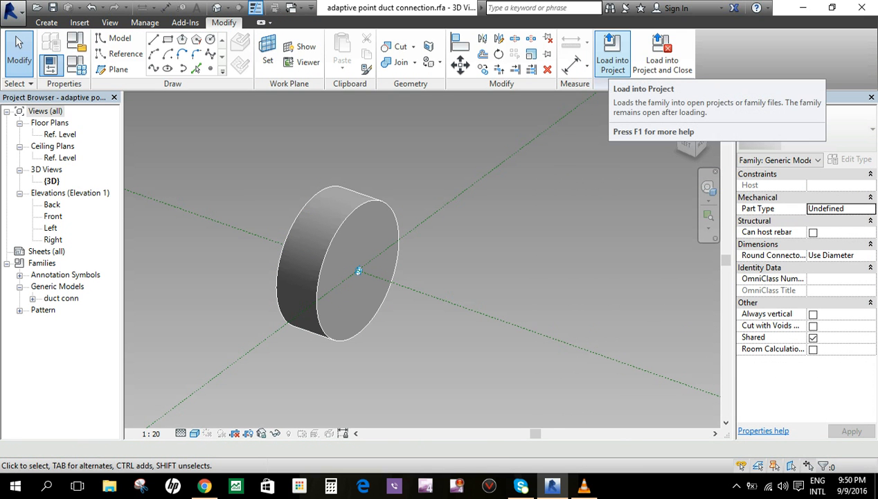
- Load the edited family into ADAPTIVE SLD multi-function tutorial.rfa only, saving its changes and overwriting the existing version
left_click(612, 55)
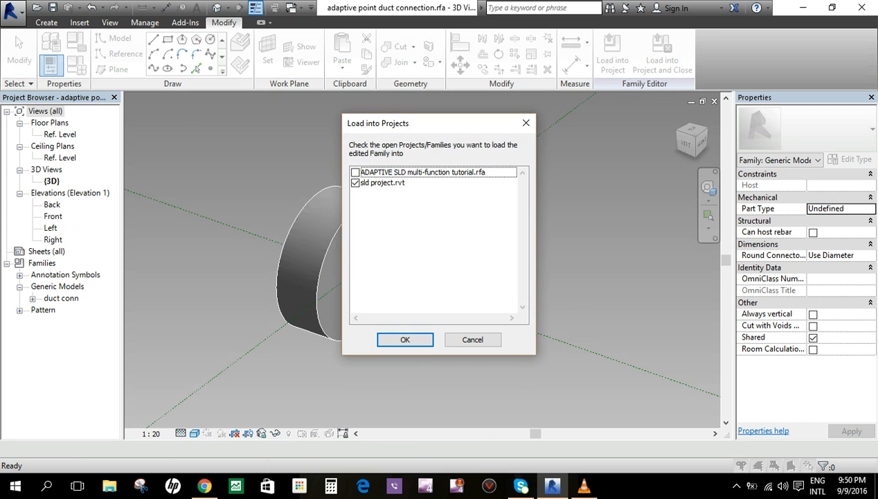
left_click(388, 172)
left_click(355, 183)
left_click(356, 171)
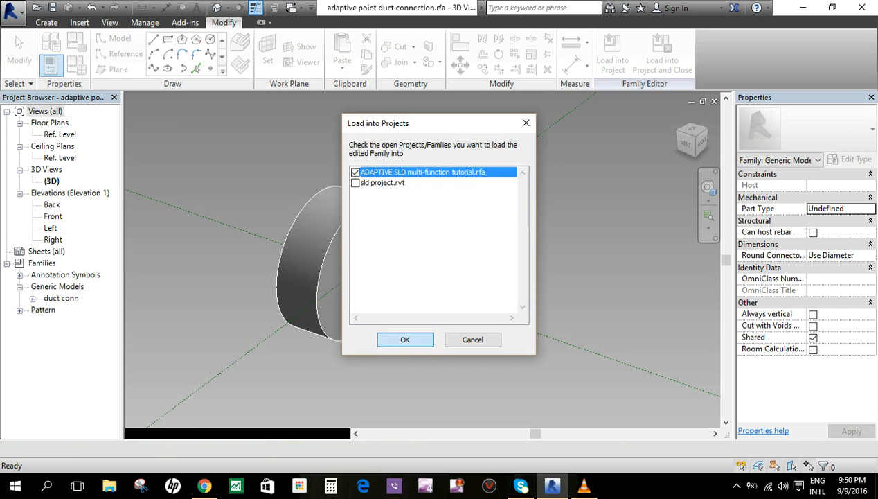
left_click(405, 339)
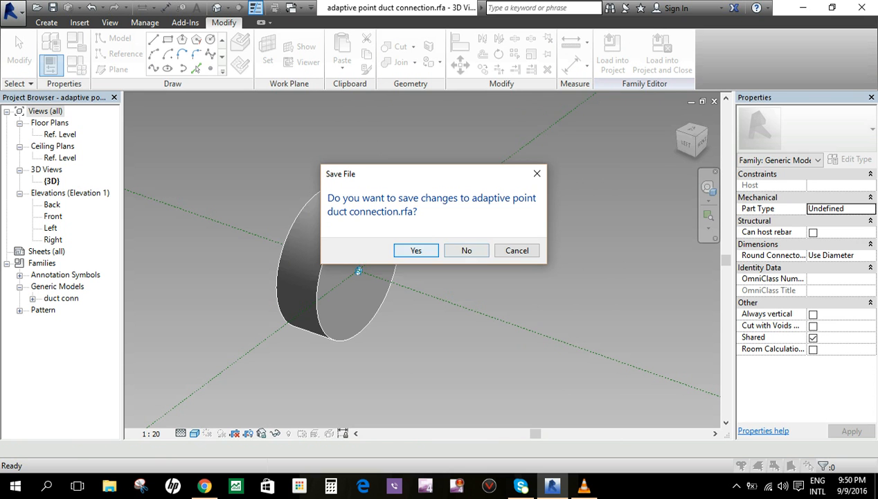
left_click(416, 250)
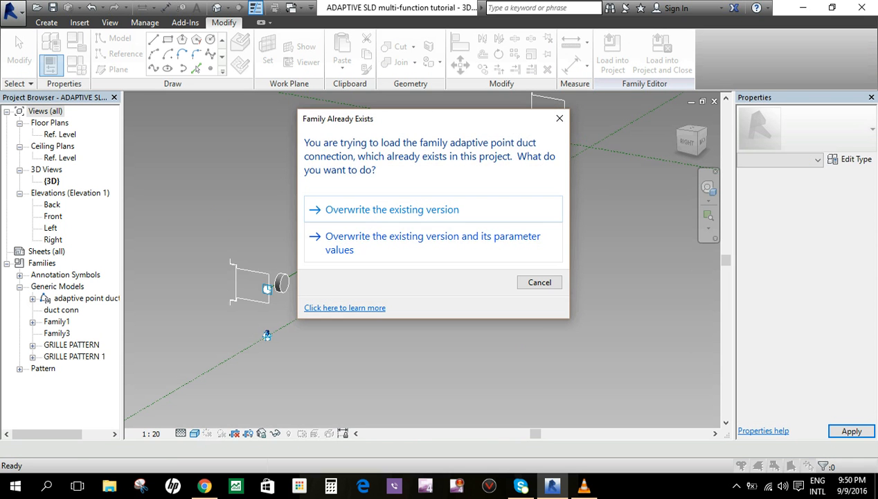
left_click(409, 210)
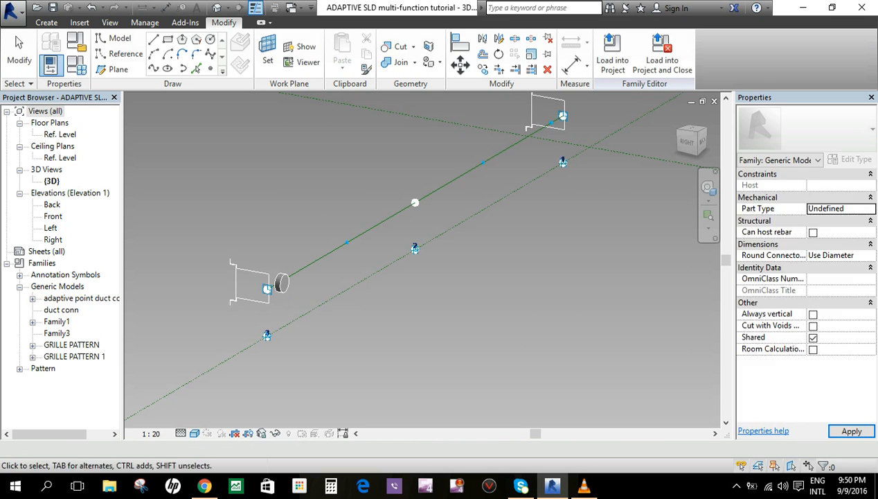
scroll(325, 331, "up", 1)
scroll(322, 327, "up", 1)
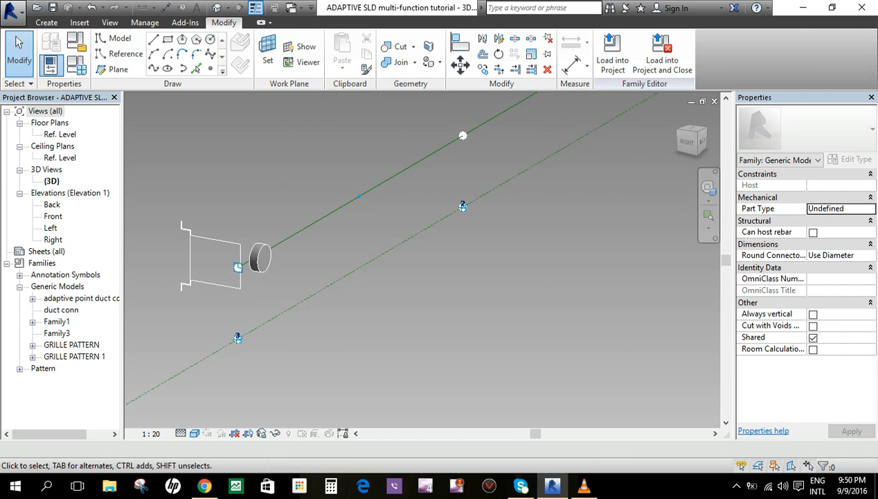
- Set the Radius of the duct connection near adaptive point 3 to 100
left_click(261, 258)
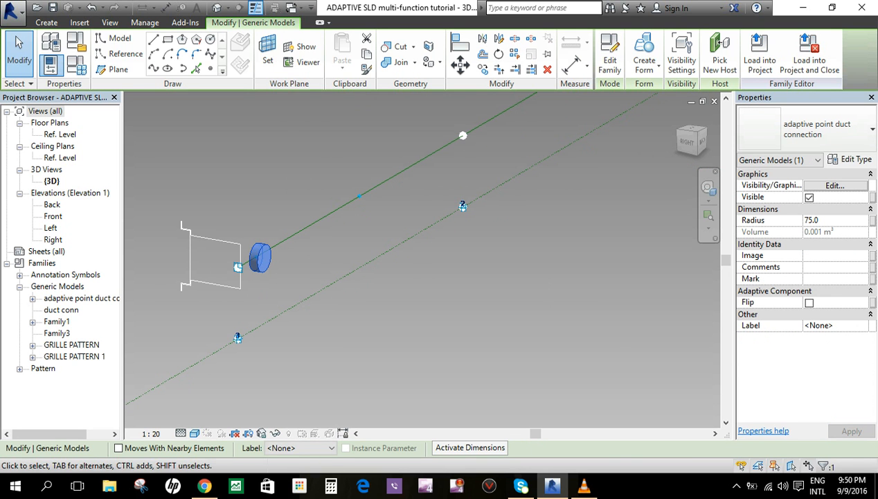
left_click(835, 221)
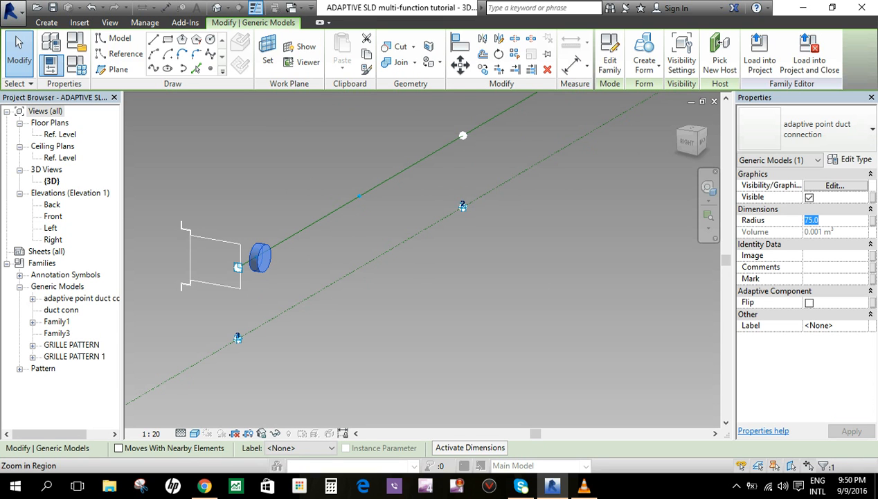
type("100")
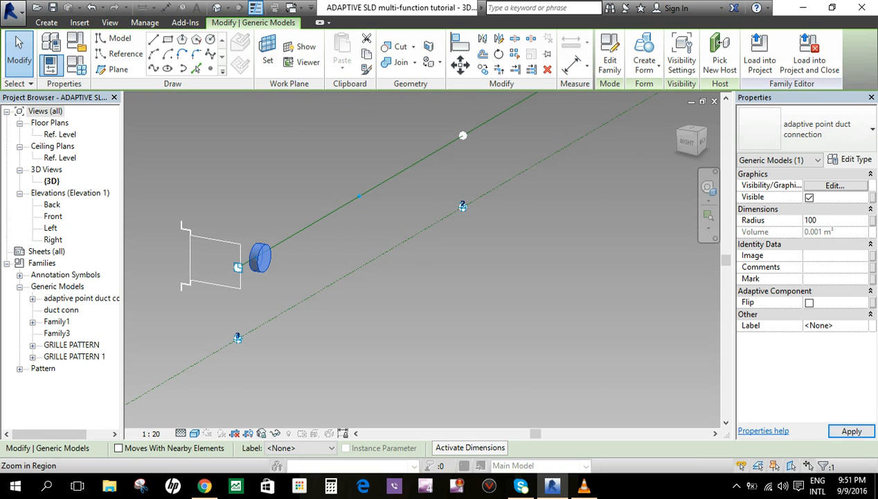
key("Return")
key("Escape")
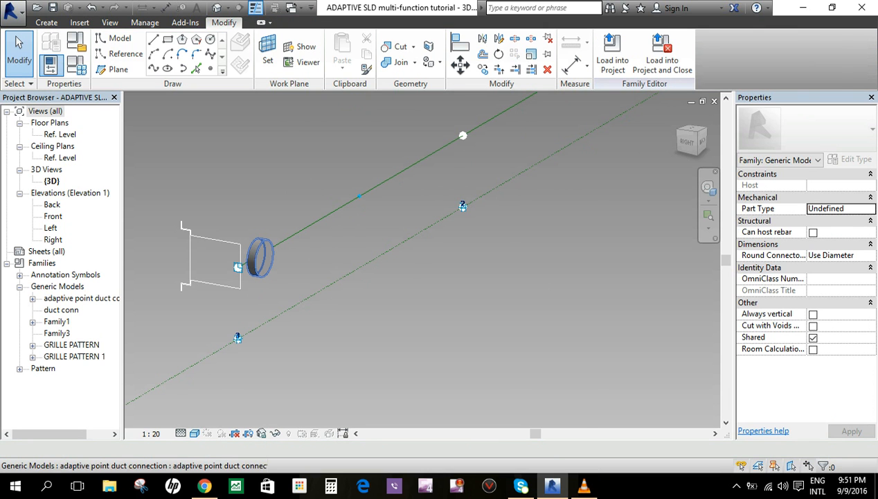
- Set the same duct connection's Radius back to 75
left_click(260, 258)
left_click(824, 220)
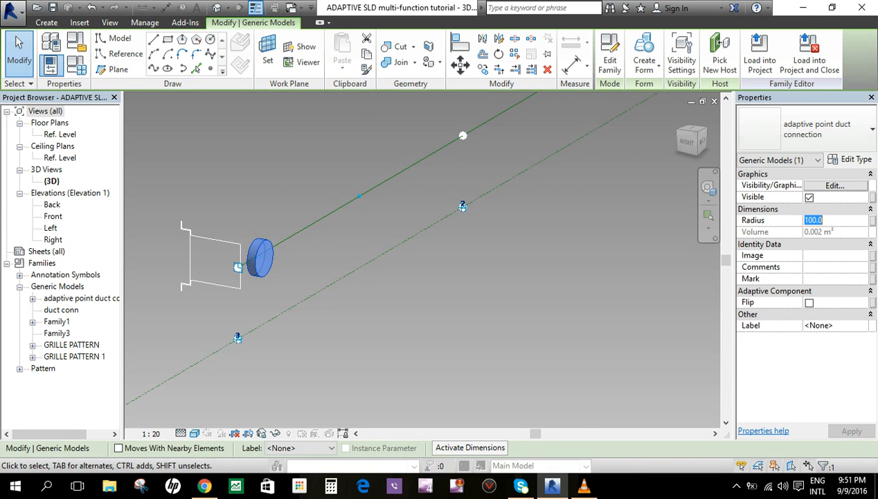
type("75")
key("Return")
key("Escape")
- Open the GRILLE PATTERN 1 profile near adaptive point 3 for family editing and orient its 3D view upright from the top
scroll(480, 279, "down", 2)
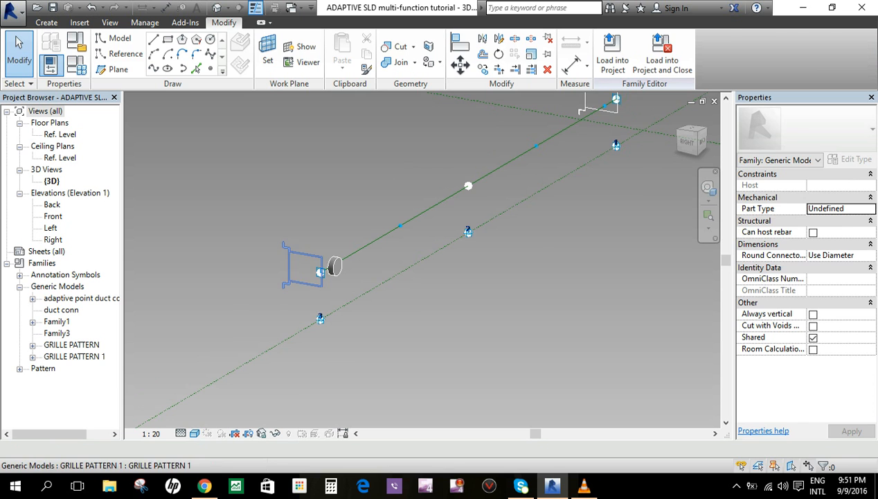
left_click(292, 255)
scroll(292, 256, "up", 2)
left_click(556, 56)
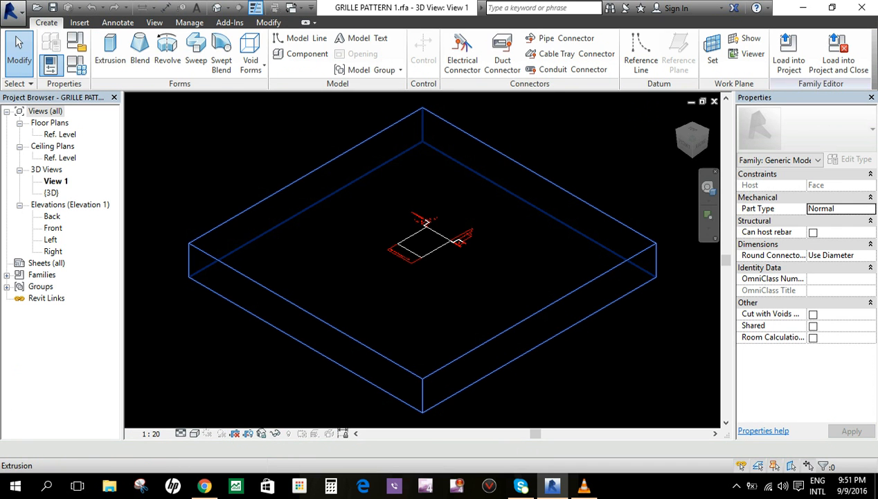
left_click(817, 160)
left_click(785, 163)
left_click(687, 129)
scroll(457, 236, "up", 3)
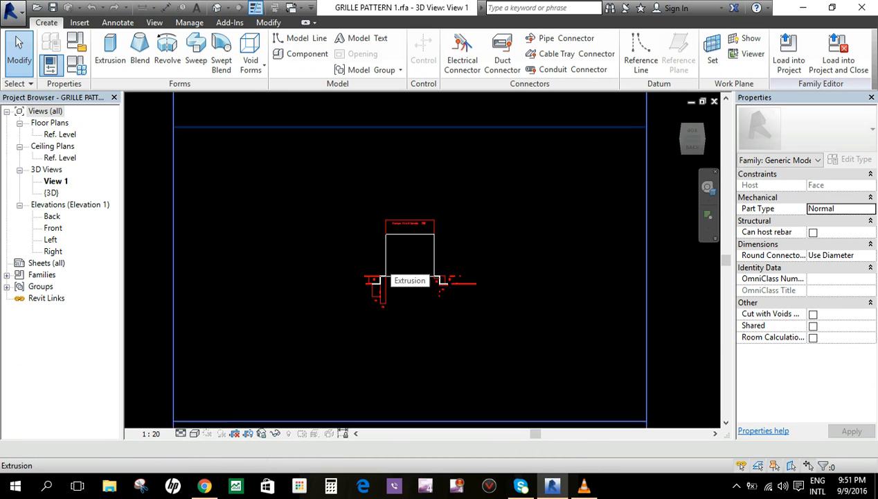
left_click(692, 132)
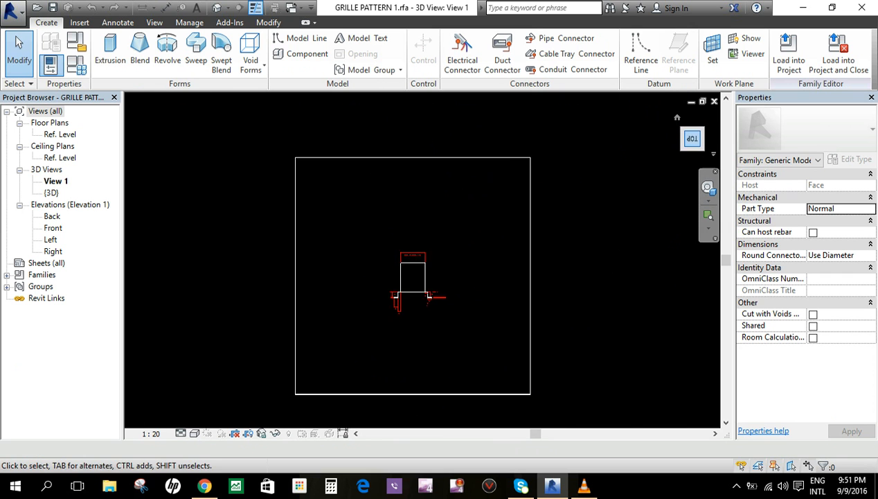
left_click(706, 116)
- Set the profile family's 3D view to Fine detail level and Hidden Line visual style
left_click(181, 433)
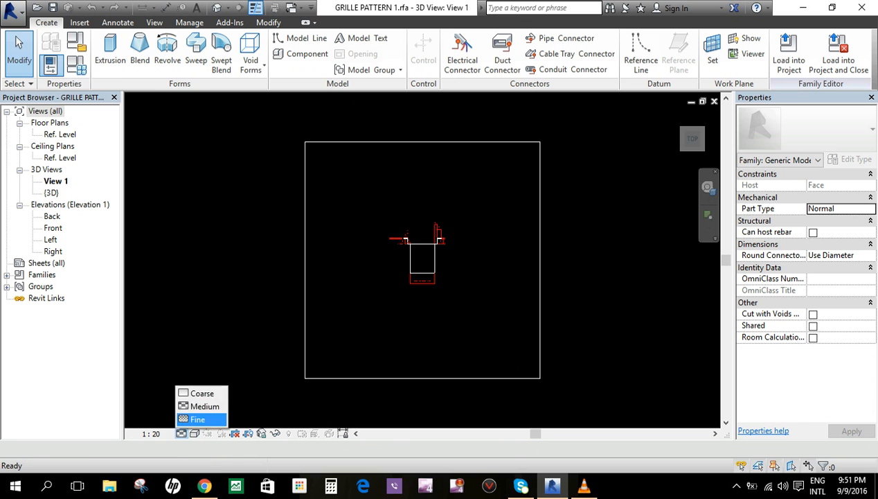
left_click(197, 419)
left_click(194, 432)
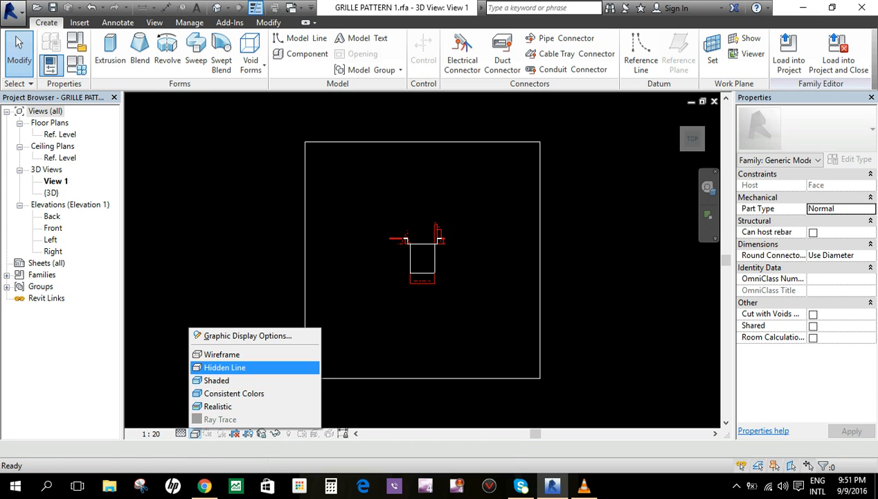
left_click(224, 367)
- Examine the grille profile's outline, flange dimensions and Damper Size Diameter dimension, and close the family without saving changes
scroll(433, 246, "up", 8)
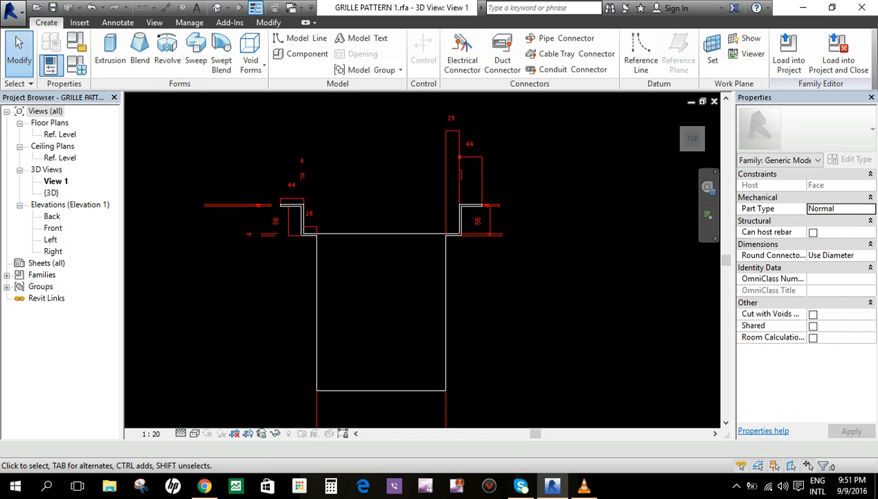
scroll(312, 232, "up", 3)
scroll(286, 198, "down", 2)
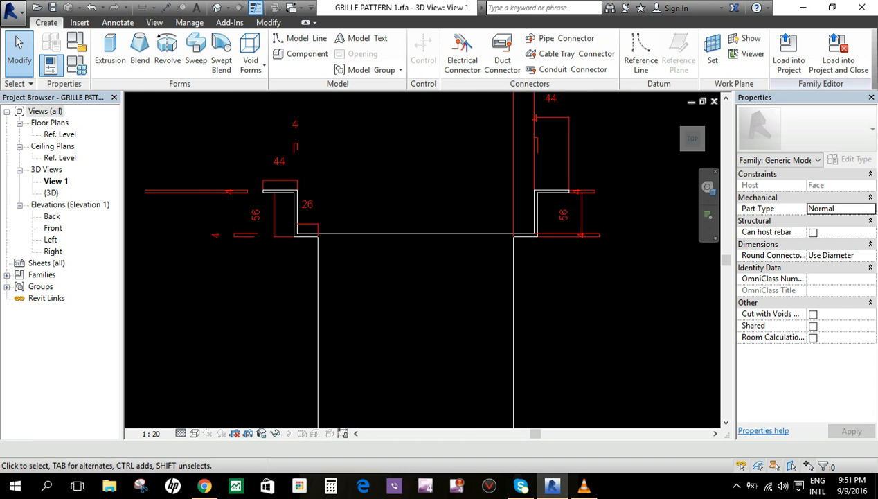
middle_click(344, 229)
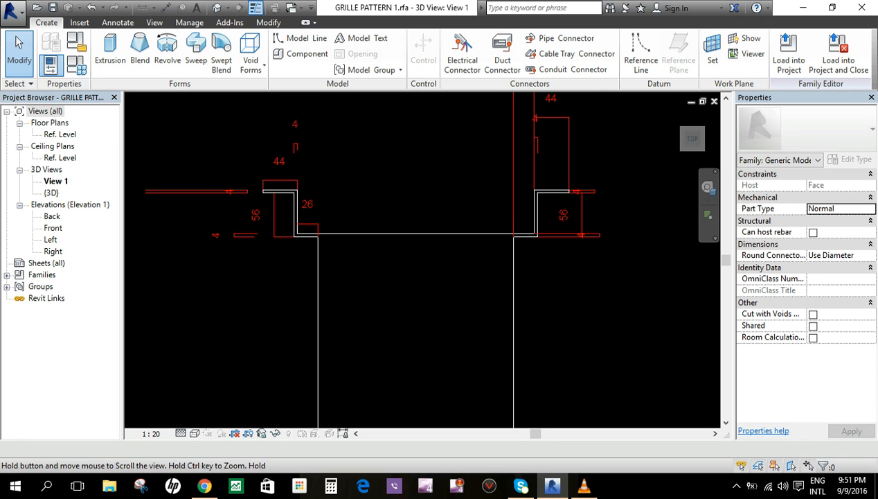
scroll(344, 229, "down", 2)
middle_click_drag(344, 229, 303, 145)
scroll(345, 210, "down", 2)
middle_click_drag(345, 210, 416, 235, "shift")
scroll(346, 158, "up", 4)
scroll(462, 327, "down", 3)
middle_click_drag(462, 327, 463, 336, "shift")
middle_click_drag(462, 337, 470, 426)
middle_click_drag(471, 427, 469, 388, "shift")
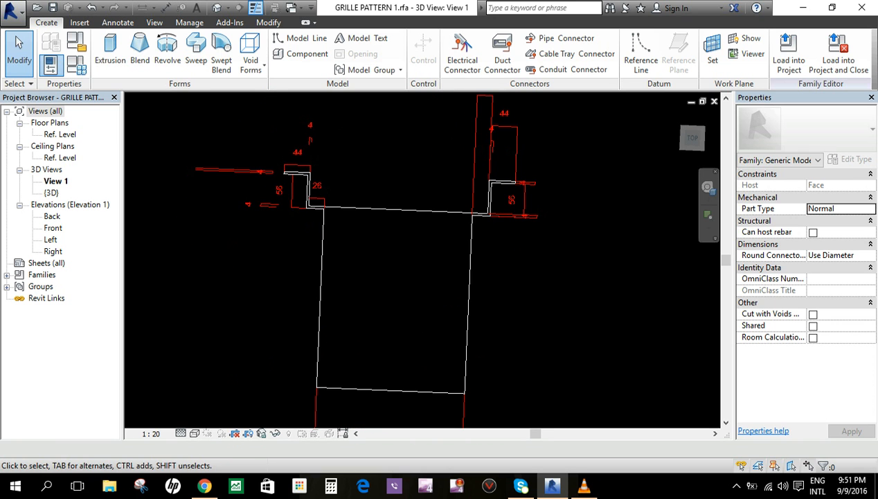
scroll(323, 196, "up", 3)
scroll(345, 187, "down", 5)
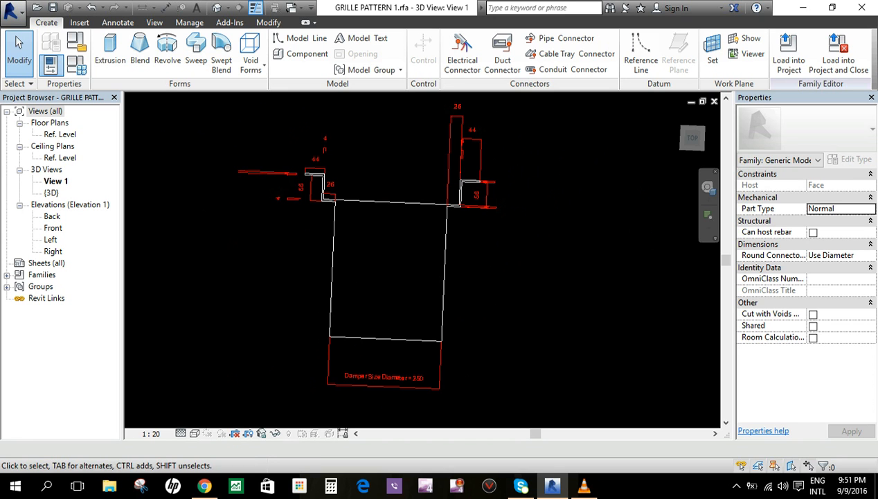
scroll(310, 177, "up", 2)
scroll(311, 177, "down", 2)
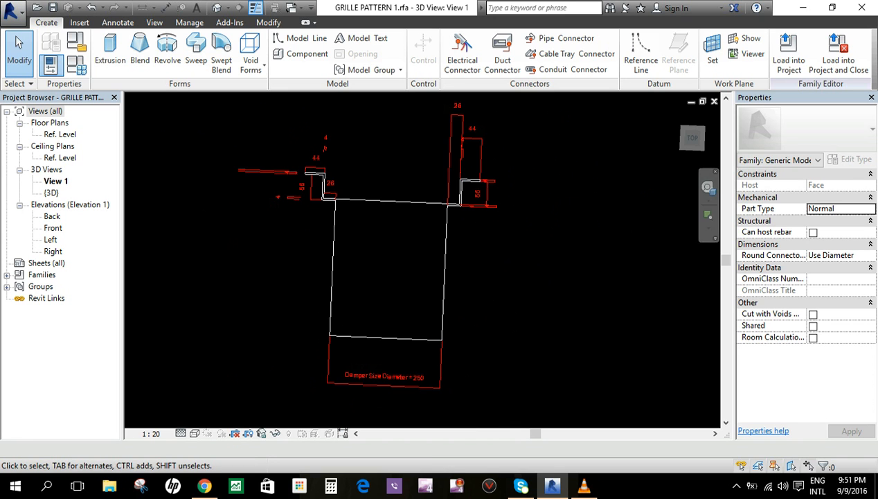
left_click(692, 138)
scroll(434, 238, "up", 6)
scroll(443, 239, "up", 1)
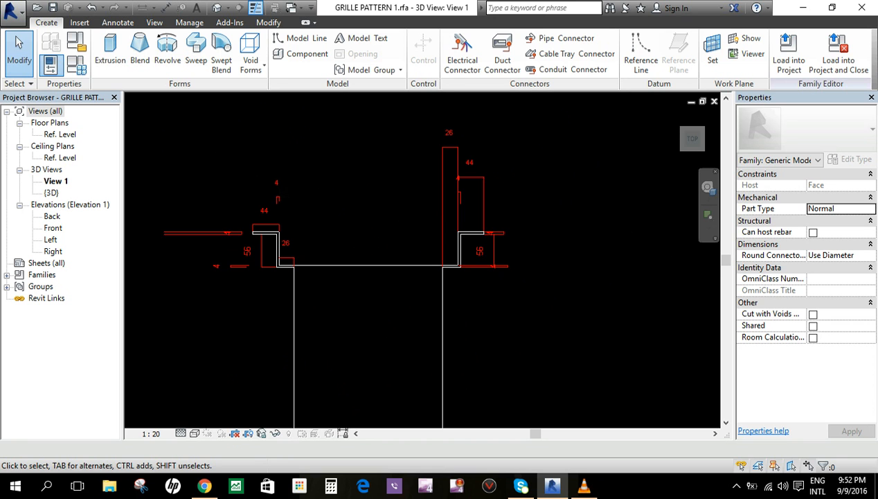
scroll(444, 230, "down", 3)
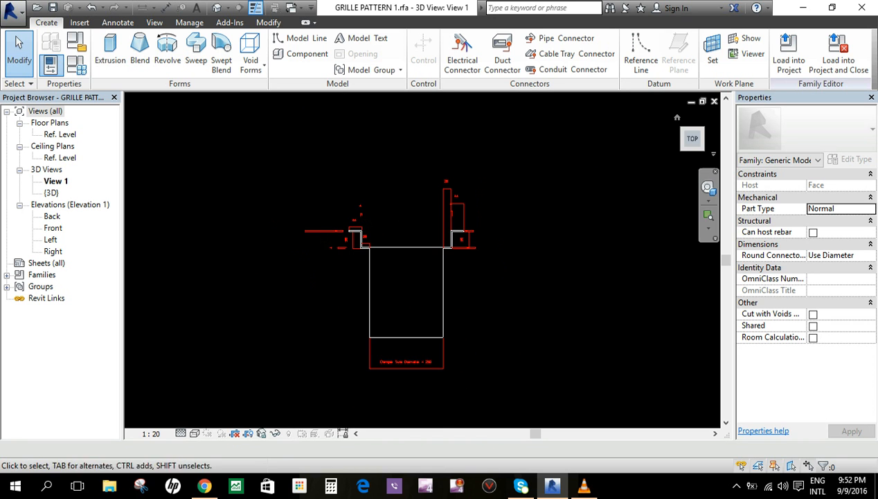
left_click(714, 101)
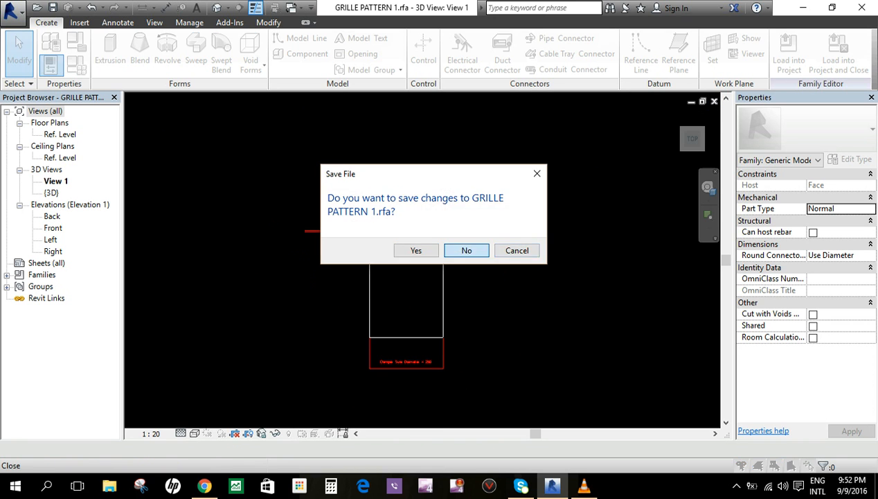
left_click(464, 250)
- Check the Point type options of adaptive point 3, keeping Placement Point (Adaptive), and clear the selection
scroll(438, 258, "down", 1)
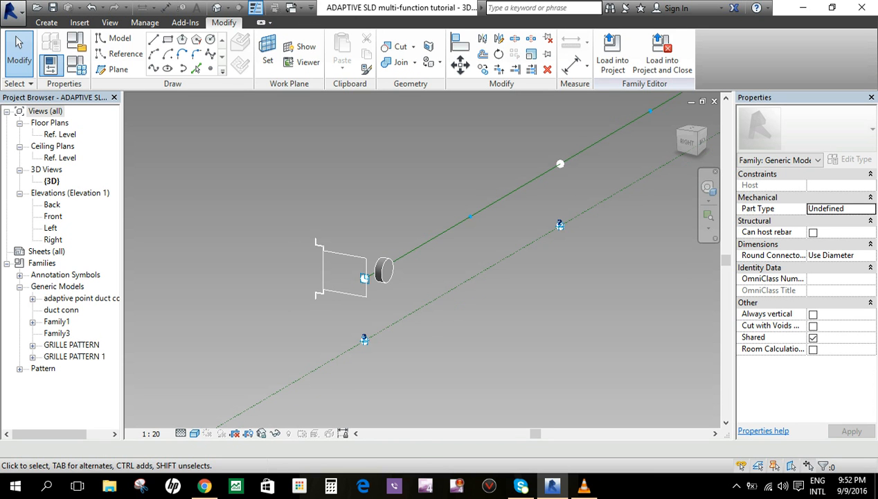
left_click(348, 294)
left_click(443, 336)
scroll(443, 336, "down", 3)
middle_click_drag(443, 336, 392, 334)
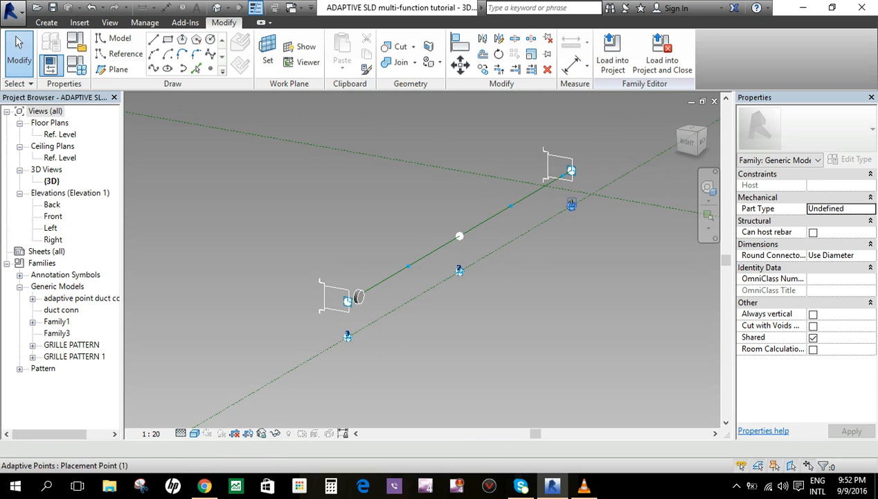
scroll(351, 323, "up", 2)
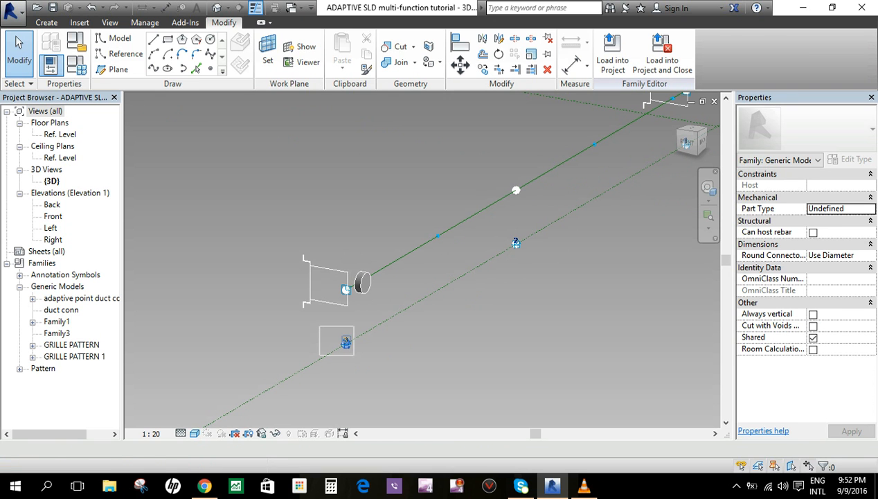
left_click(346, 342)
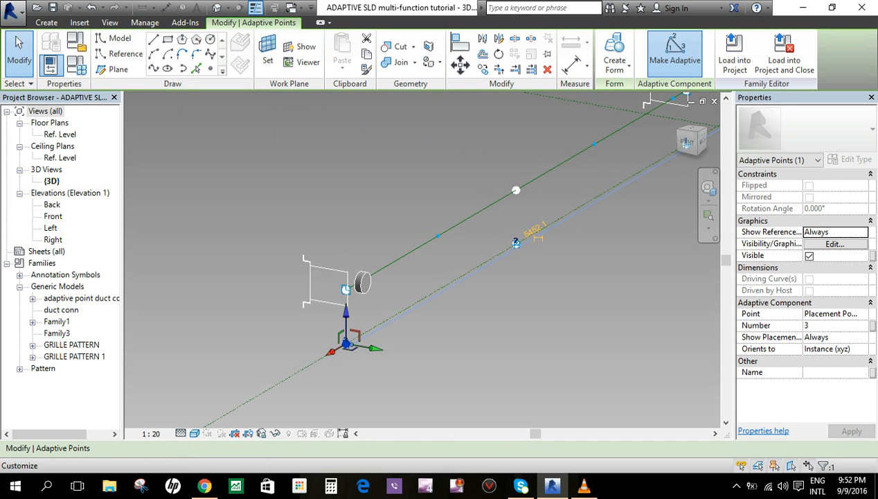
left_click(831, 313)
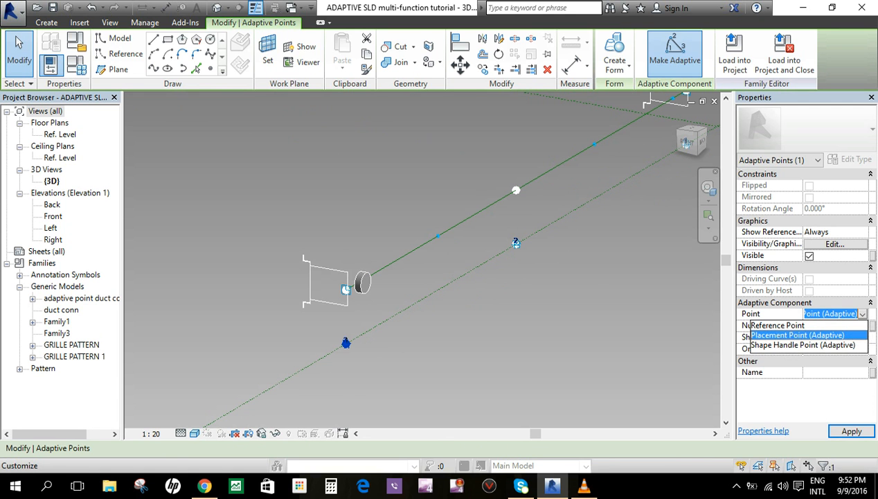
left_click(798, 336)
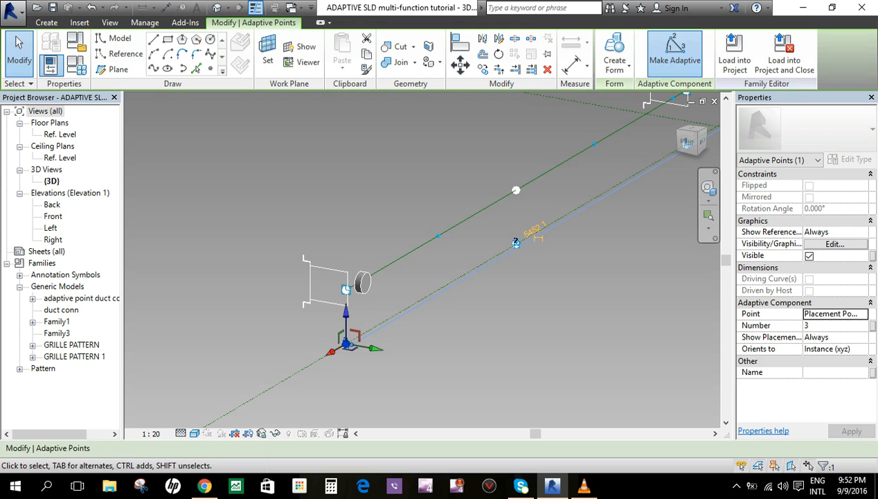
key("Escape")
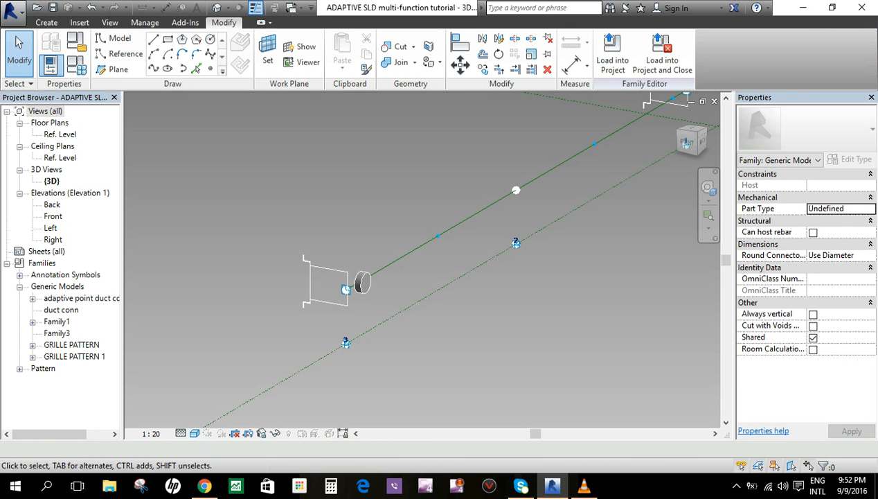
- Switch to Chrome, review the YouTube page "Using Divide & Repeat to make an adaptive curved railing in Revit 2013", and return to Revit
scroll(285, 198, "down", 3)
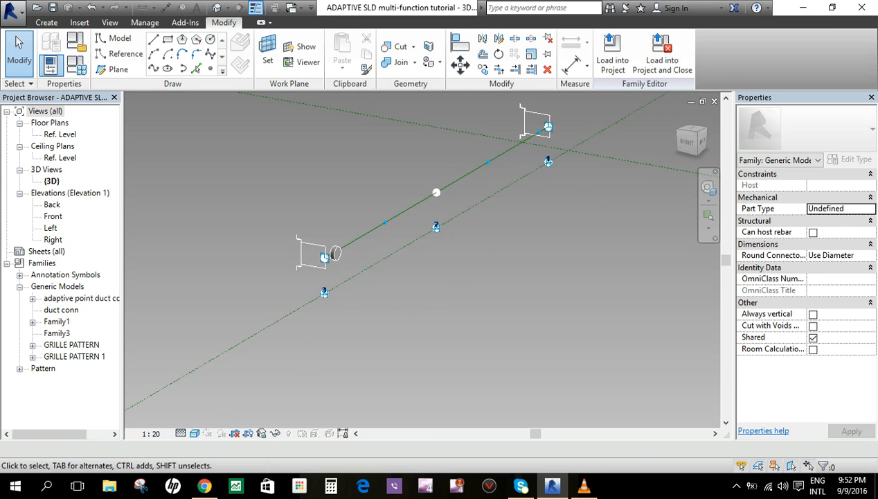
middle_click_drag(286, 198, 284, 227)
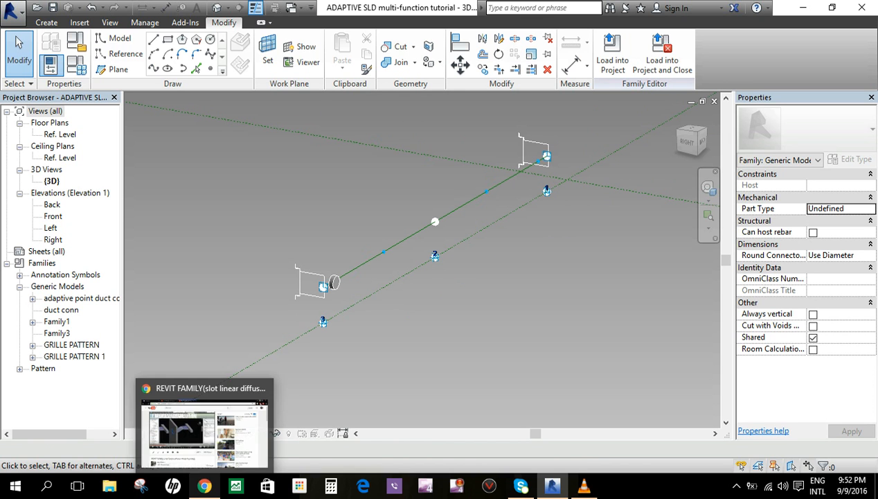
left_click(205, 486)
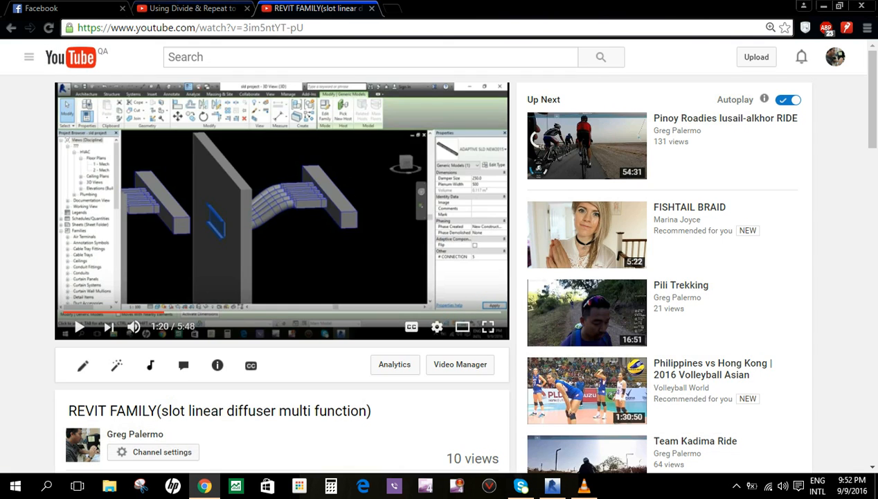
left_click(188, 8)
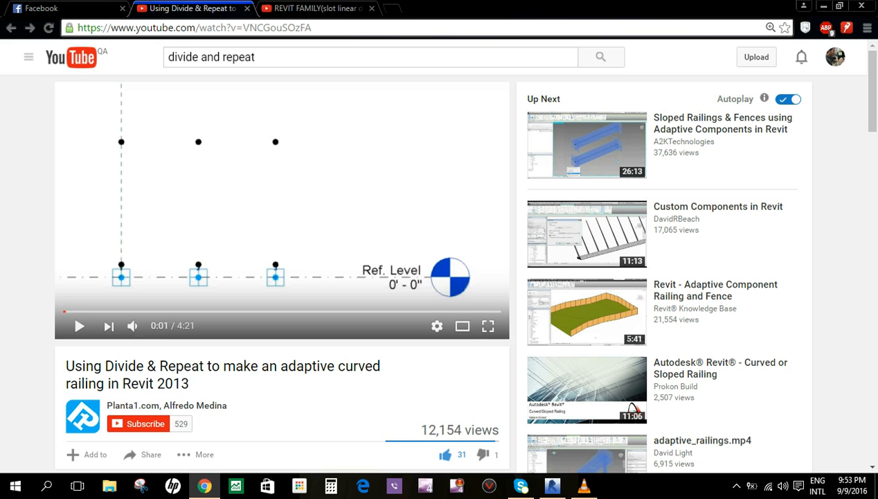
scroll(439, 270, "down", 2)
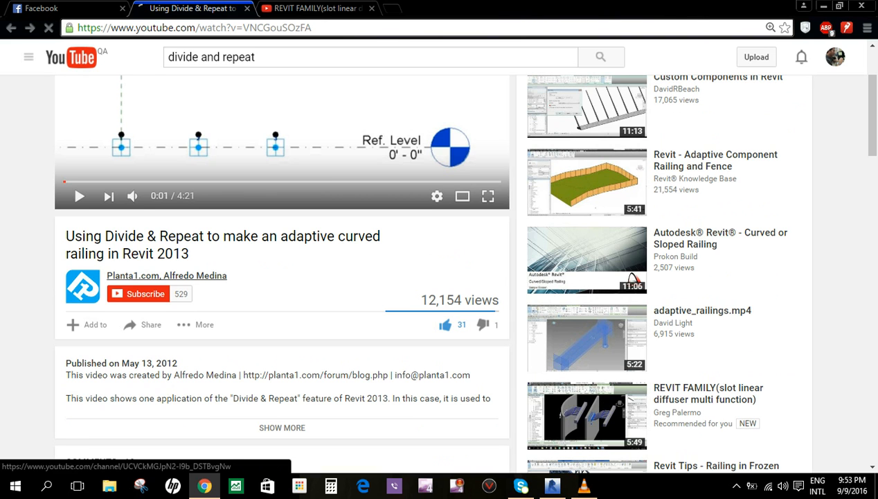
scroll(587, 416, "down", 2)
scroll(587, 416, "down", 1)
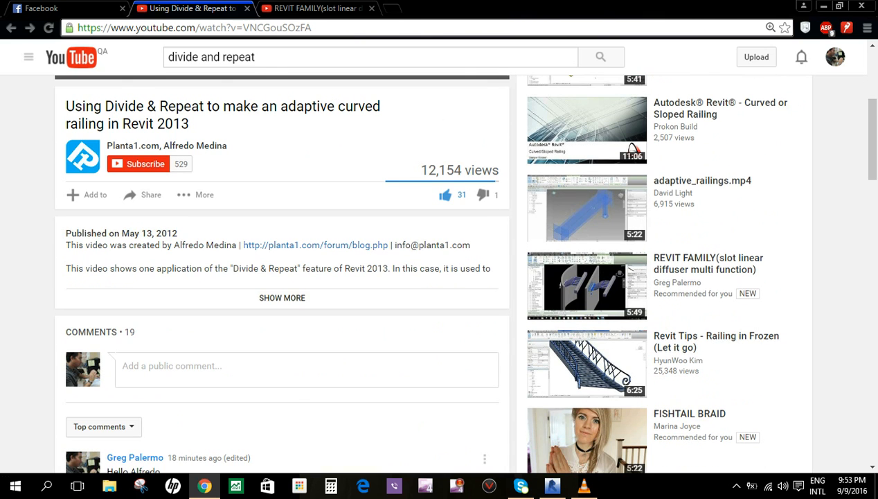
scroll(586, 415, "up", 4)
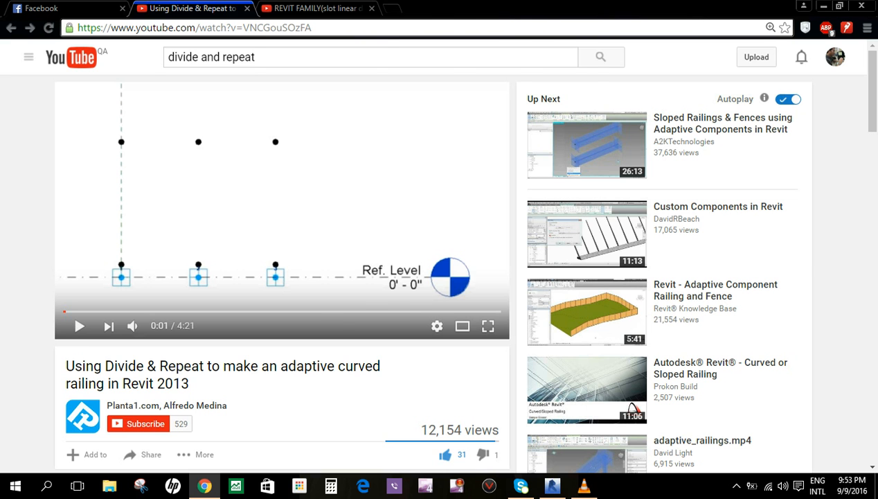
left_click(822, 6)
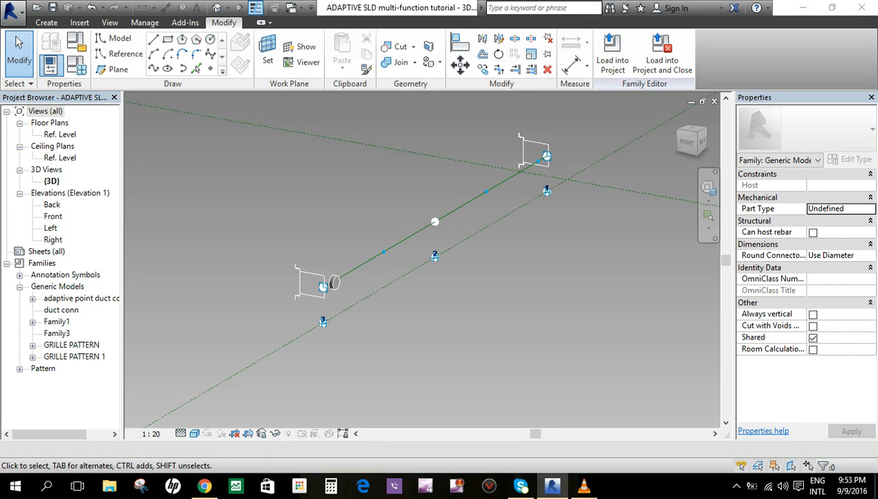
- Delete the adaptive point duct connection near the end of the reference line above adaptive point 3
scroll(412, 284, "up", 3)
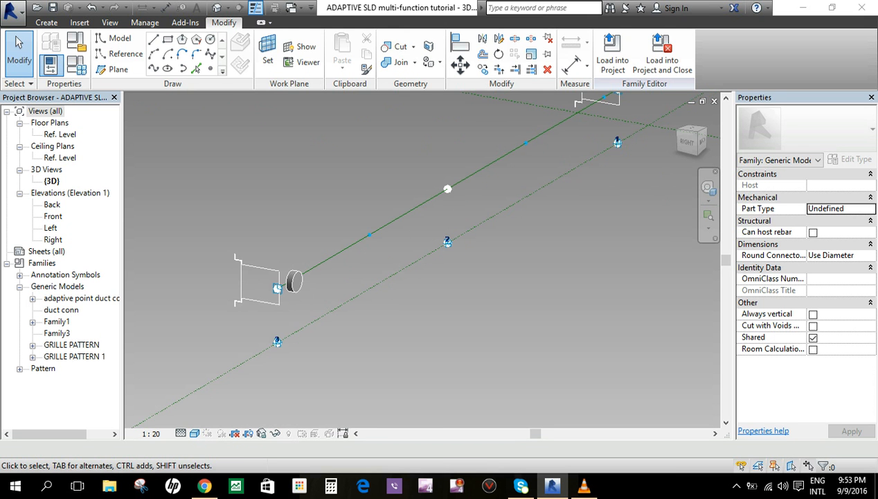
scroll(414, 308, "down", 2)
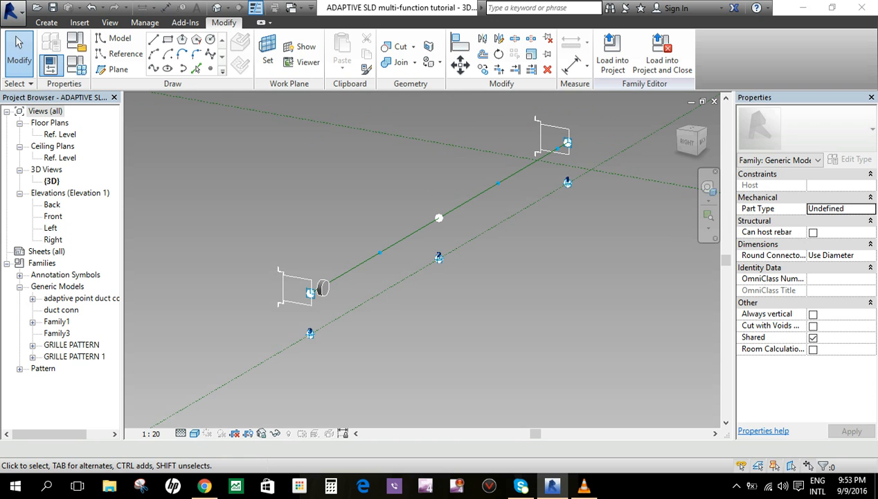
left_click(323, 288)
scroll(324, 293, "up", 3)
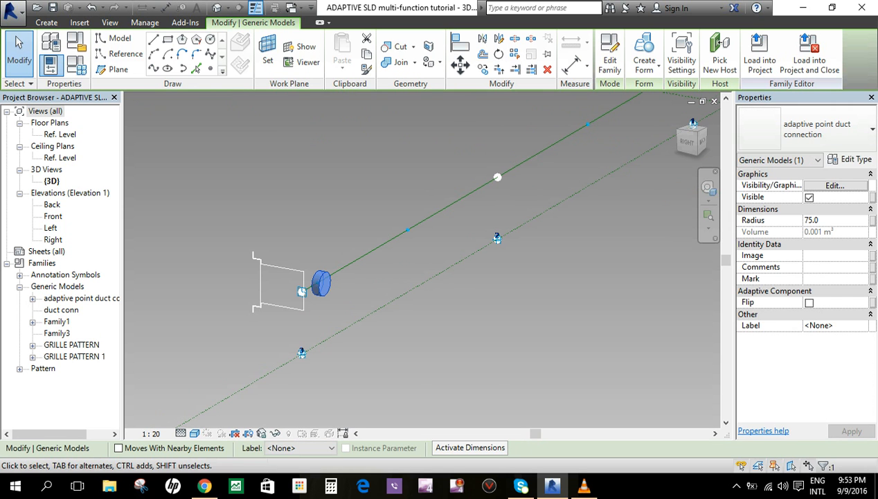
key("Delete")
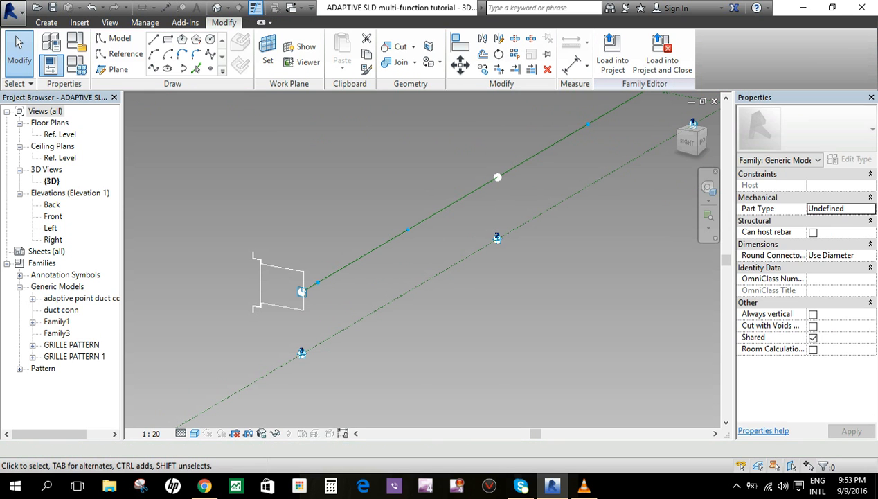
scroll(309, 305, "down", 2)
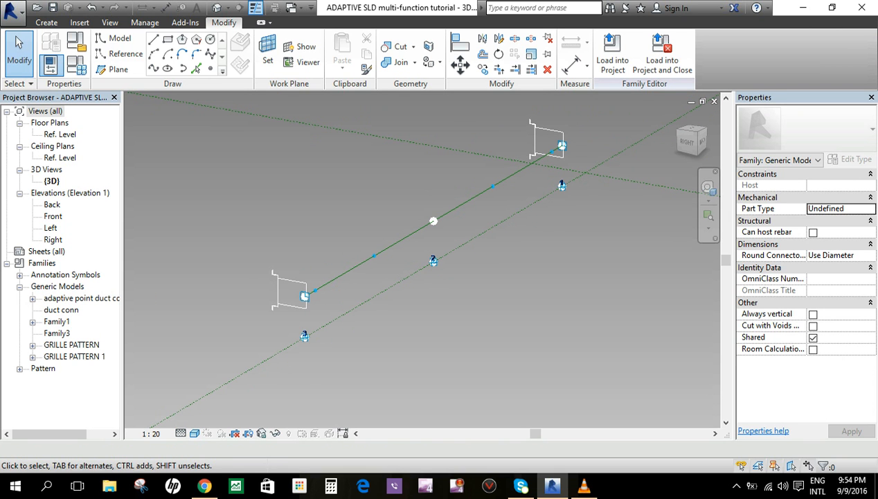
scroll(337, 284, "up", 1)
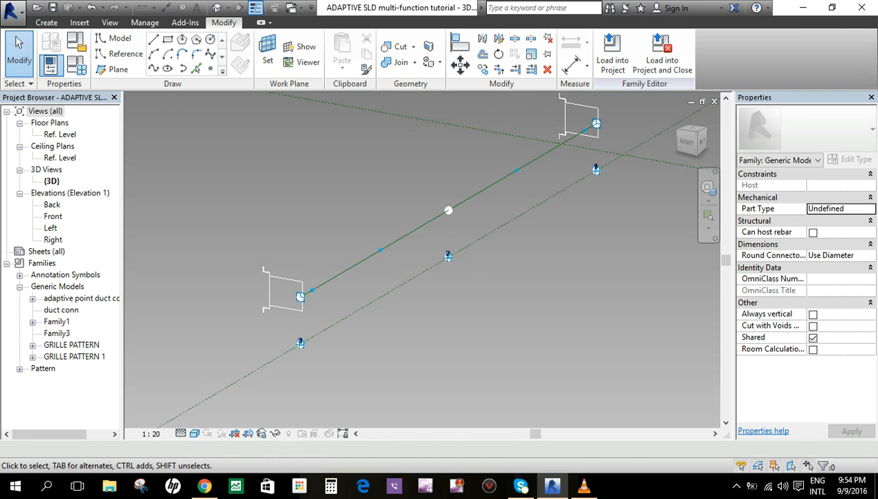
- Check the grille profile instances hosted at both ends of the reference line, and clear the selection
left_click(290, 276)
scroll(291, 272, "down", 3)
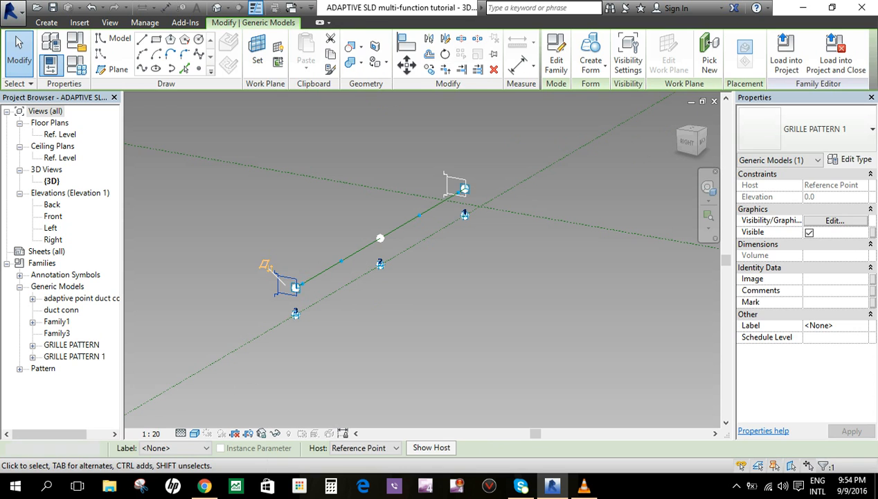
key("Escape")
left_click(456, 186)
key("Escape")
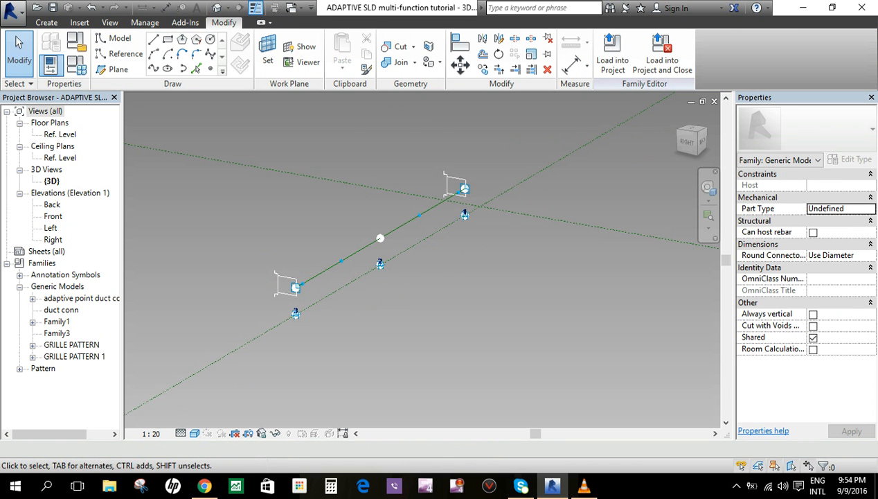
scroll(238, 283, "up", 2)
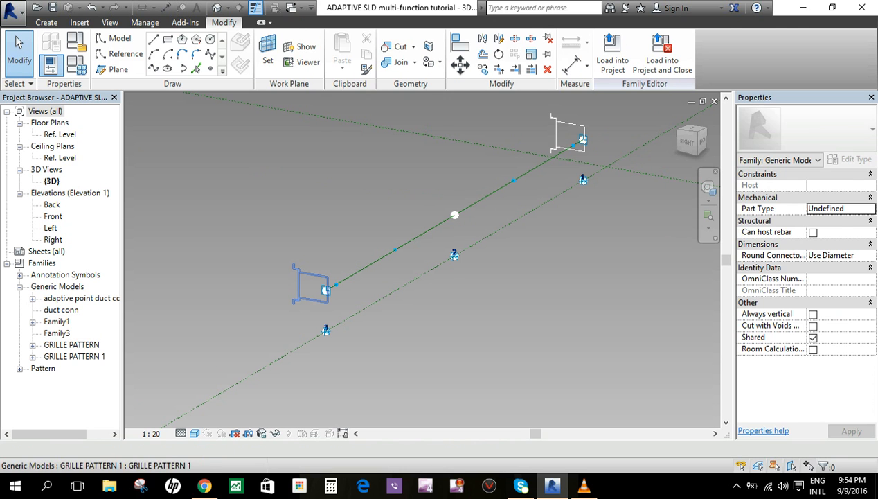
- Create a solid form from the two GRILLE PATTERN 1 profiles along the reference line
left_click(295, 283)
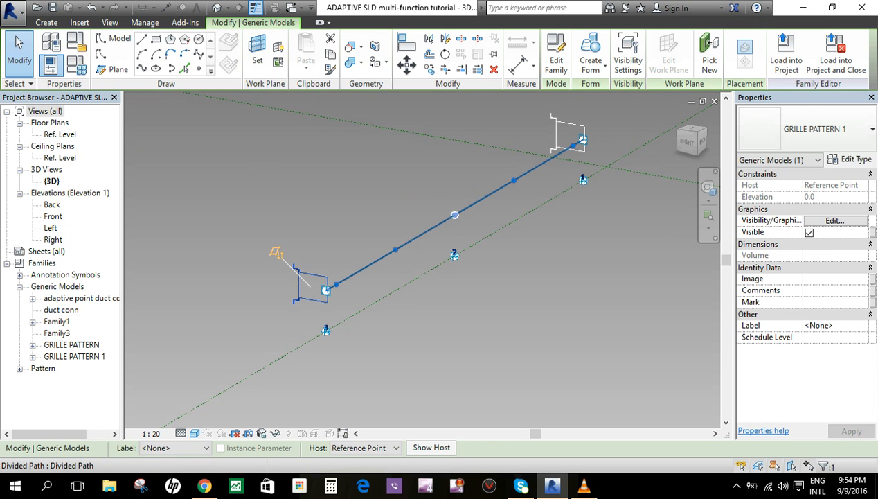
key("Escape")
key("Tab")
left_click(367, 266)
left_click(299, 284, "ctrl")
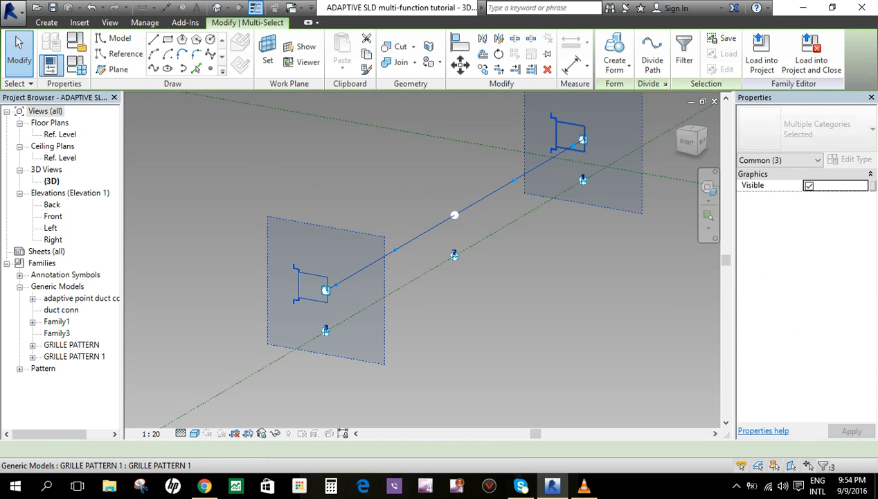
left_click(555, 132, "ctrl")
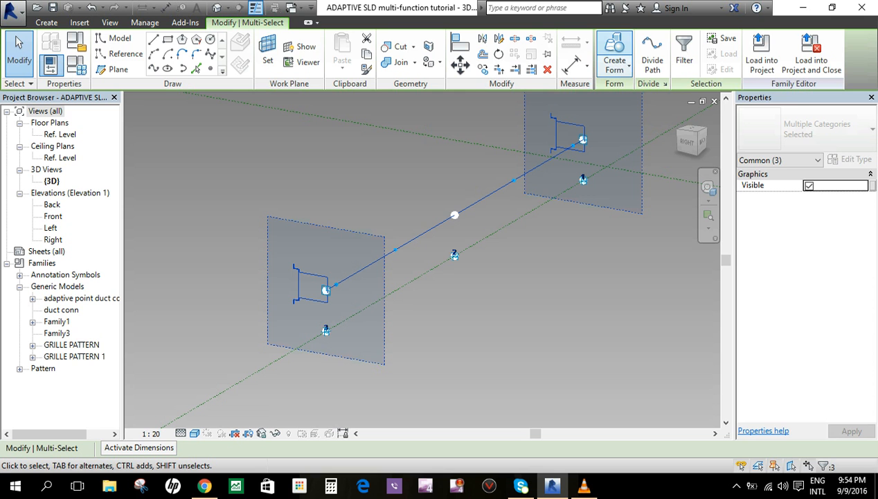
left_click(614, 49)
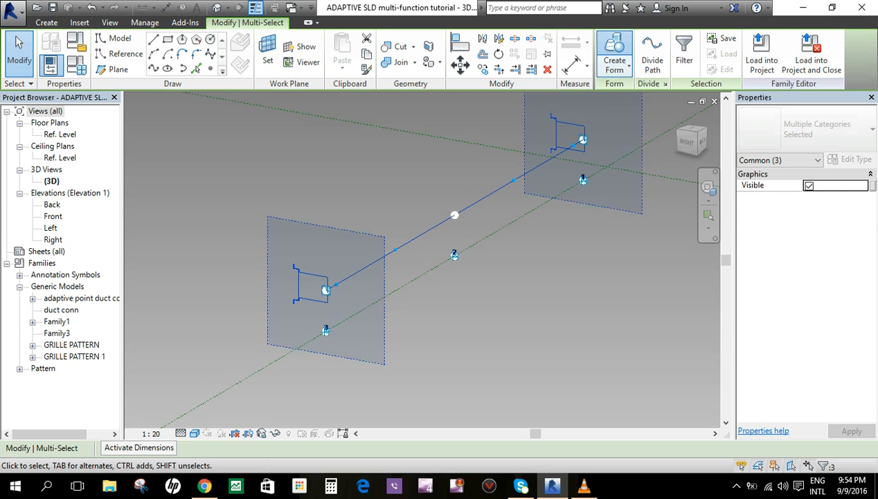
middle_click_drag(456, 216, 541, 244, "shift")
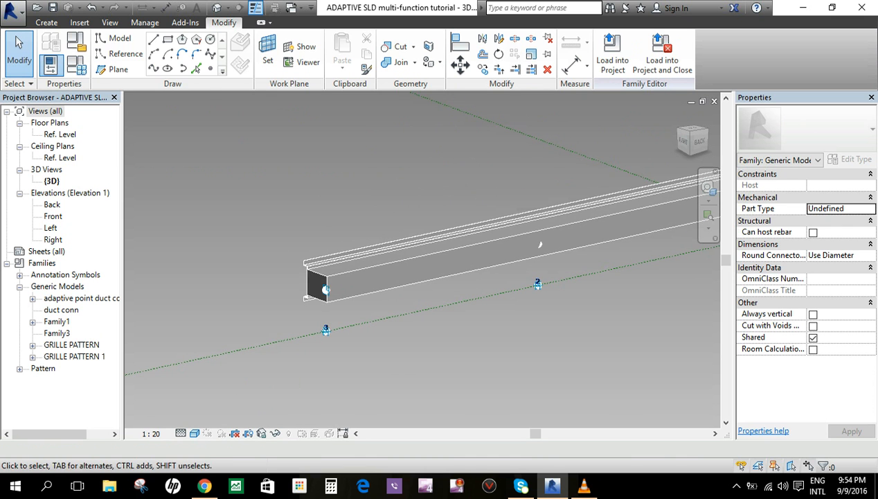
- Set the 3D view's visual style to Wireframe to show the reference line and nodes inside the diffuser form
scroll(344, 280, "up", 3)
left_click(195, 434)
left_click(223, 354)
middle_click_drag(332, 318, 435, 318, "shift")
middle_click_drag(444, 271, 439, 314)
scroll(430, 338, "down", 2)
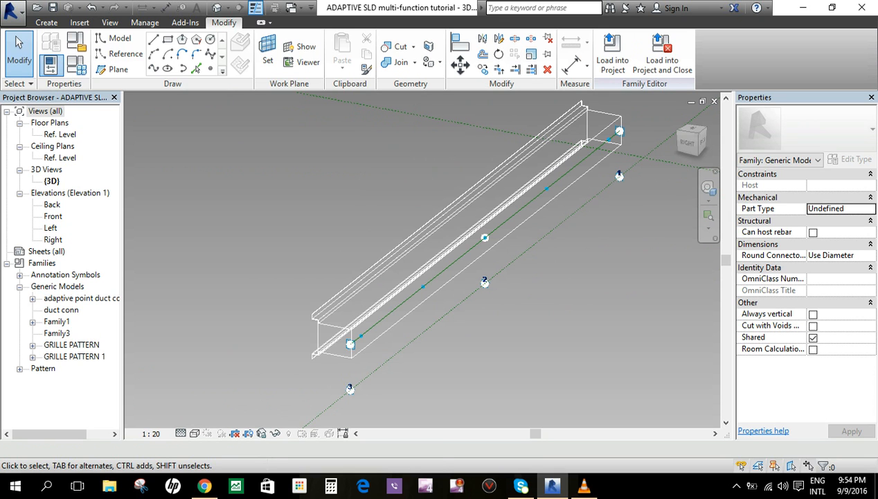
- Try to place the adaptive point duct connection at the reference line's end above adaptive point 3
left_click(61, 310)
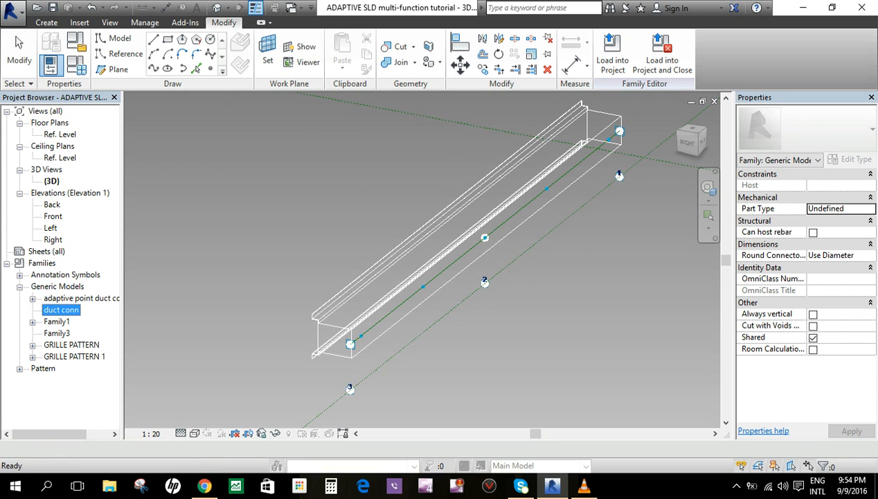
left_click(33, 298)
left_click_drag(157, 308, 455, 315)
scroll(393, 341, "up", 3)
scroll(315, 343, "up", 2)
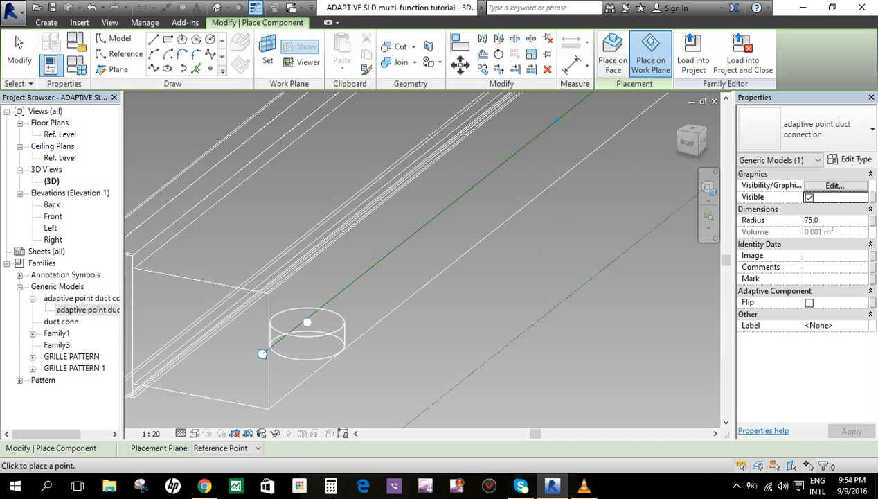
scroll(257, 356, "up", 1)
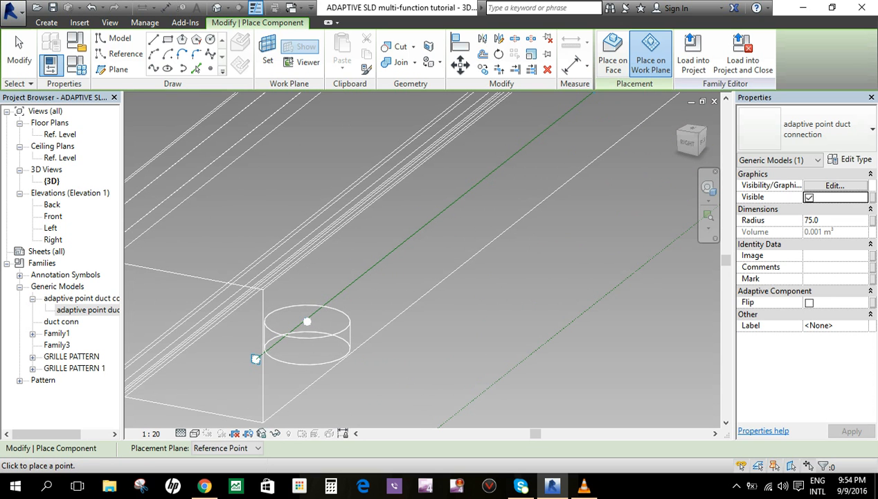
left_click(256, 358)
scroll(513, 277, "down", 2)
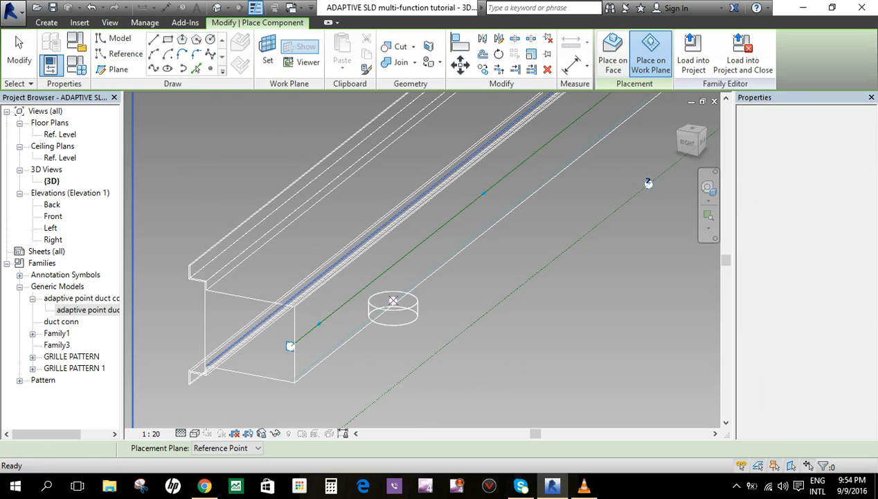
key("Escape")
- Temporarily hide the solid diffuser form in the 3D view
scroll(373, 327, "up", 5)
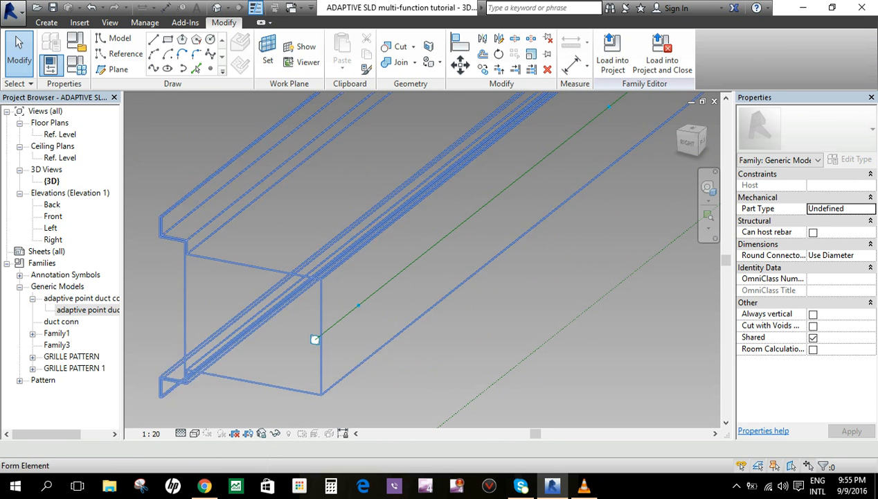
left_click(315, 339)
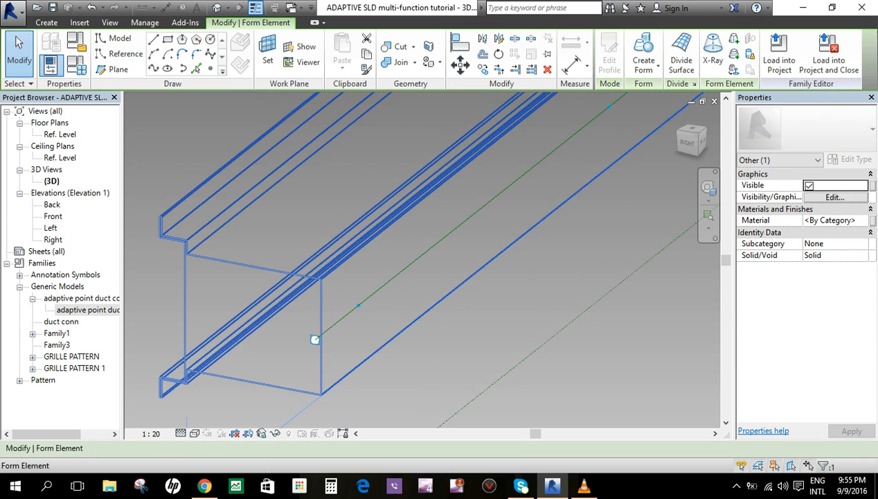
key("h")
key("h")
scroll(352, 254, "down", 3)
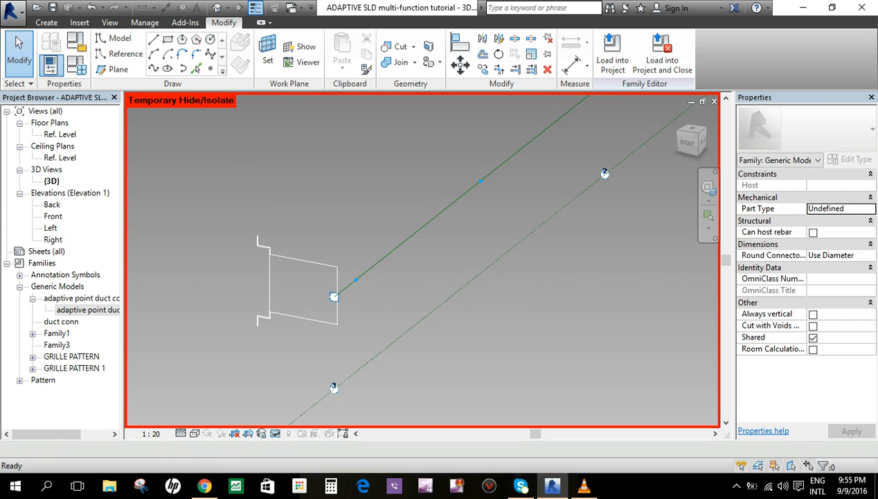
- Place an adaptive point duct connection on the divided path node nearest the grille profile above adaptive point 3
left_click_drag(86, 309, 387, 269)
scroll(389, 269, "up", 3)
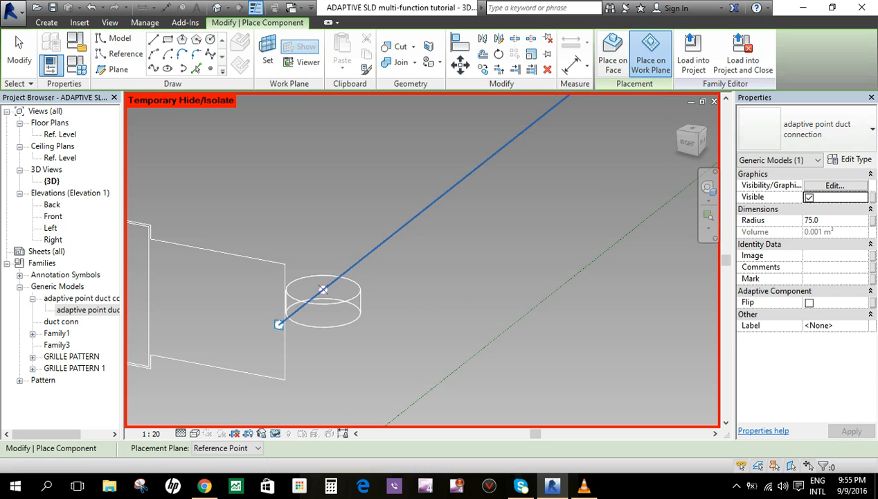
key("Escape")
left_click_drag(88, 309, 318, 299)
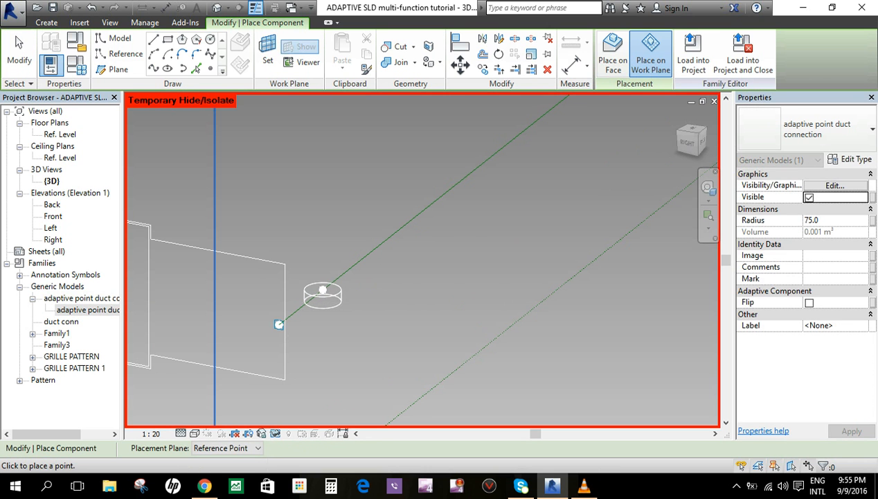
scroll(319, 297, "down", 1)
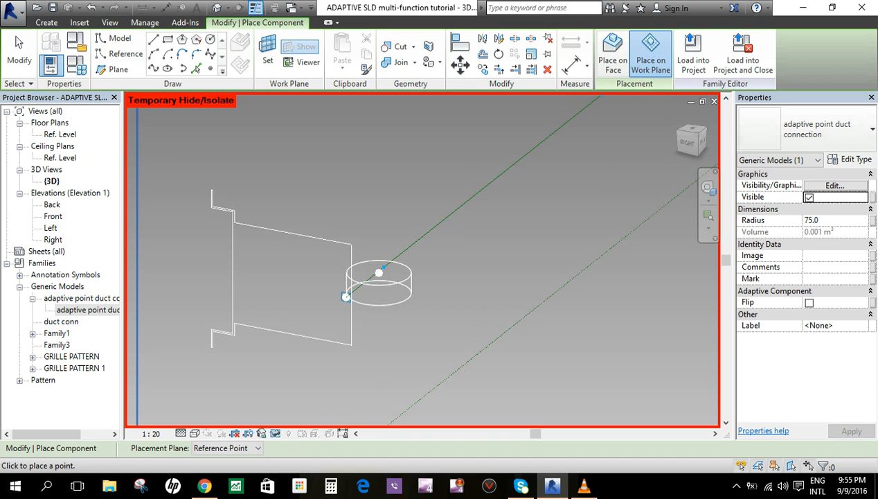
left_click(384, 266)
key("Escape")
key("Escape")
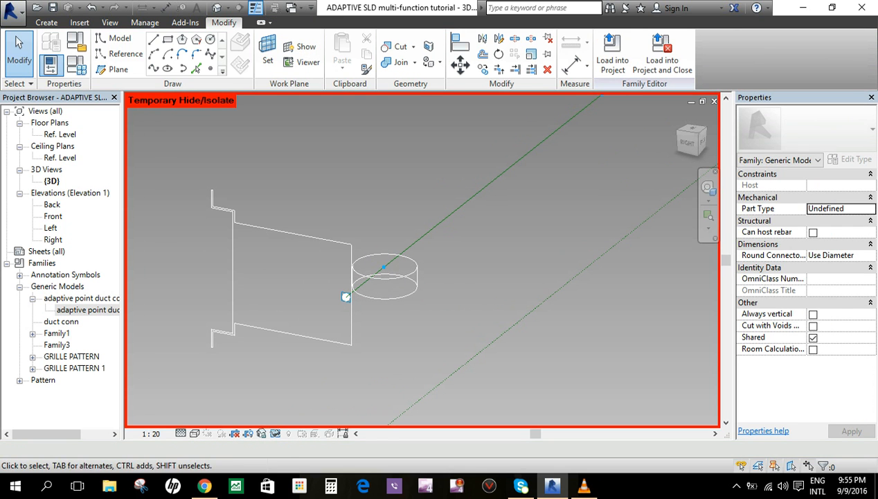
- Open the placed adaptive point duct connection family for editing and enable its Always vertical option
left_click(345, 297)
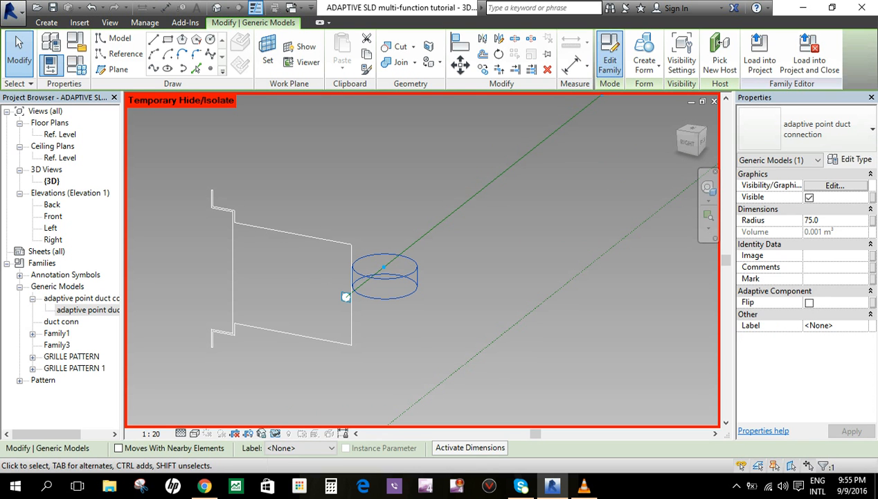
double_click(345, 297)
scroll(426, 270, "up", 9)
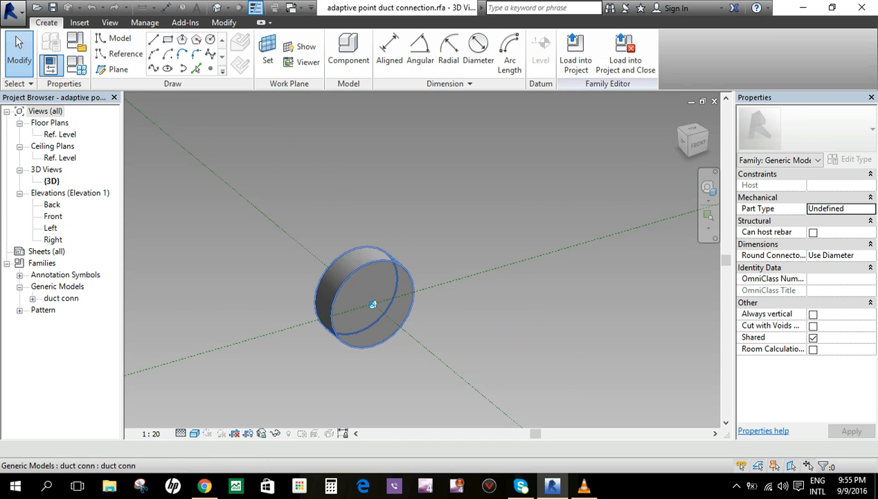
left_click(360, 298)
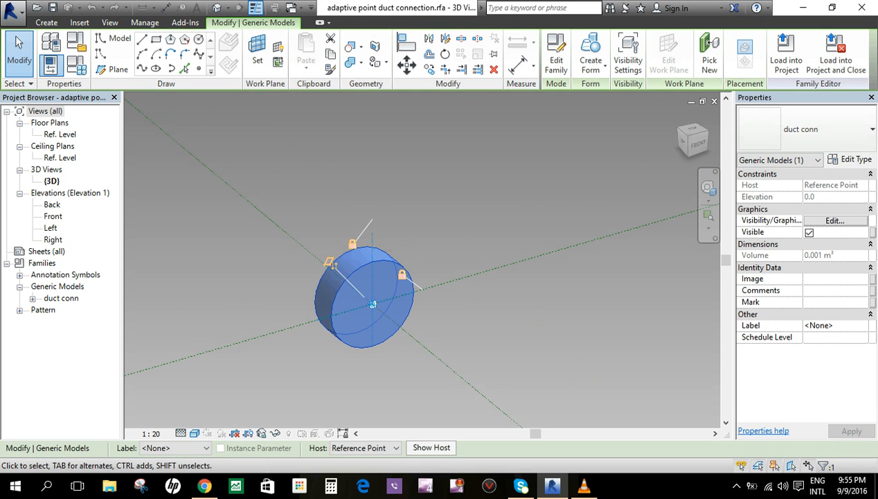
key("Escape")
left_click(813, 314)
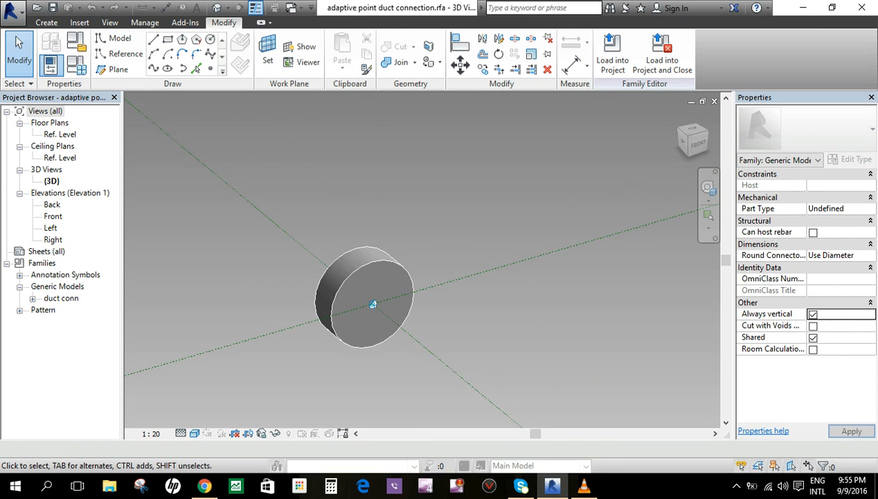
- Load the edited duct connection family into ADAPTIVE SLD multi-function tutorial.rfa
left_click(613, 55)
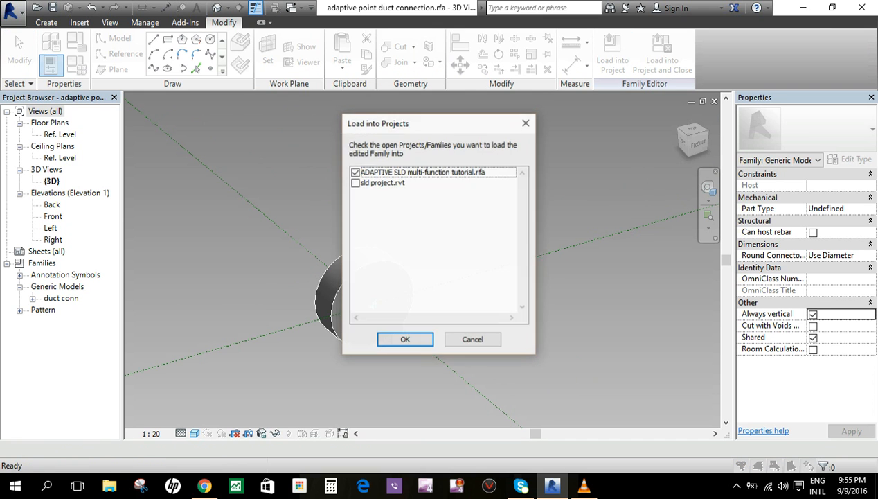
left_click(405, 339)
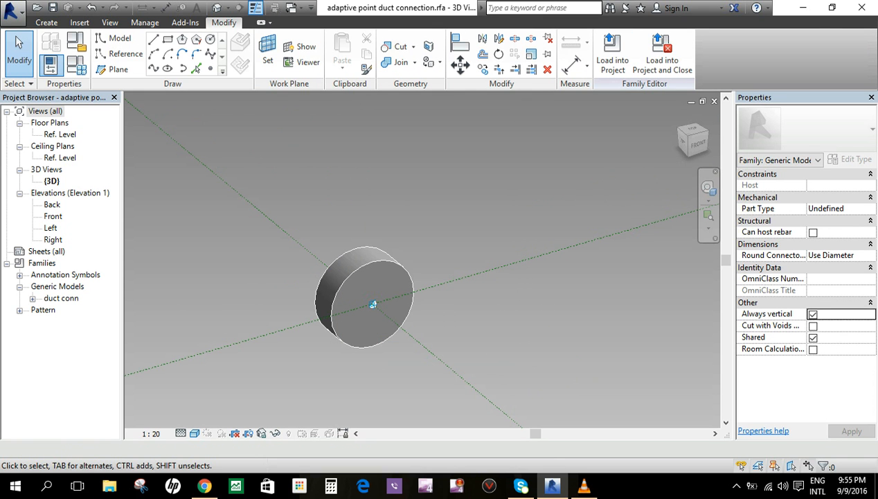
left_click(613, 55)
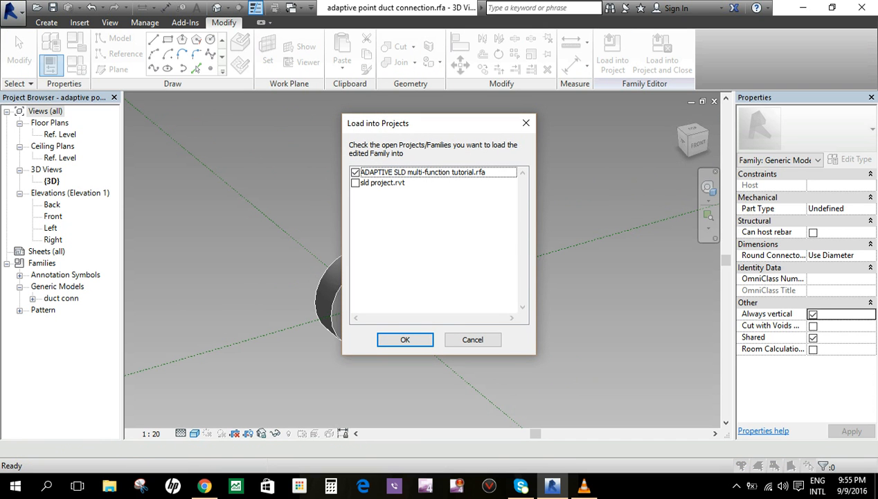
key("Return")
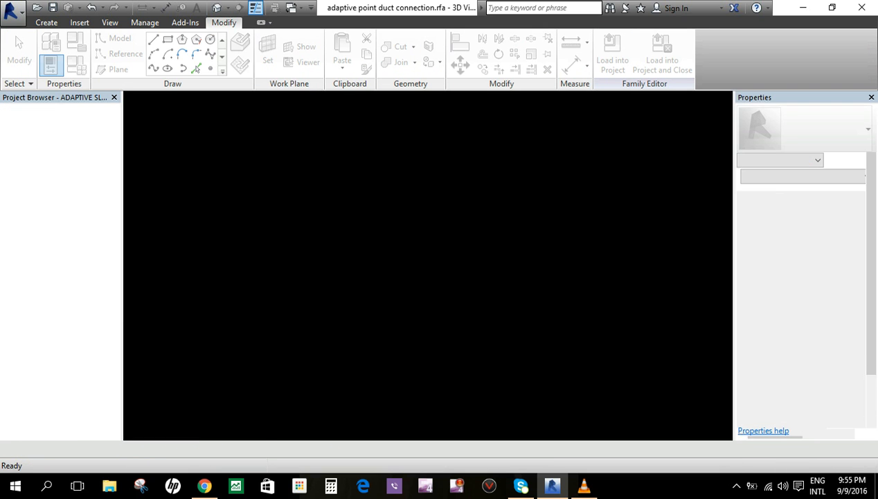
key("Return")
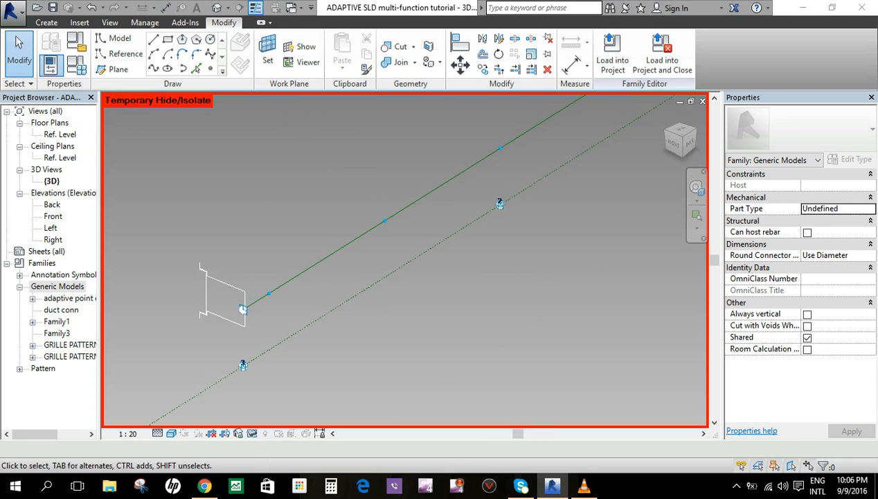
- Place the reloaded adaptive point duct connection on the reference line node nearest the grille profile above adaptive point 3
left_click_drag(99, 277, 128, 277)
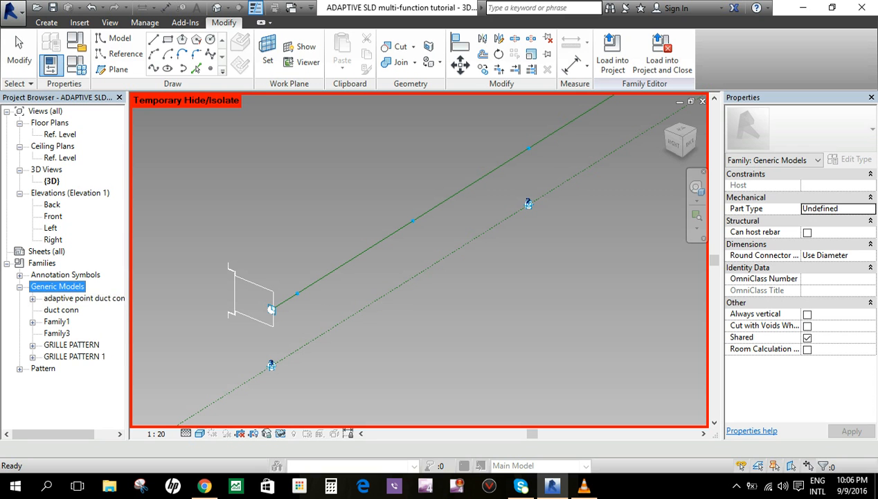
left_click(32, 298)
left_click_drag(87, 310, 266, 330)
scroll(274, 333, "up", 2)
scroll(283, 315, "up", 3)
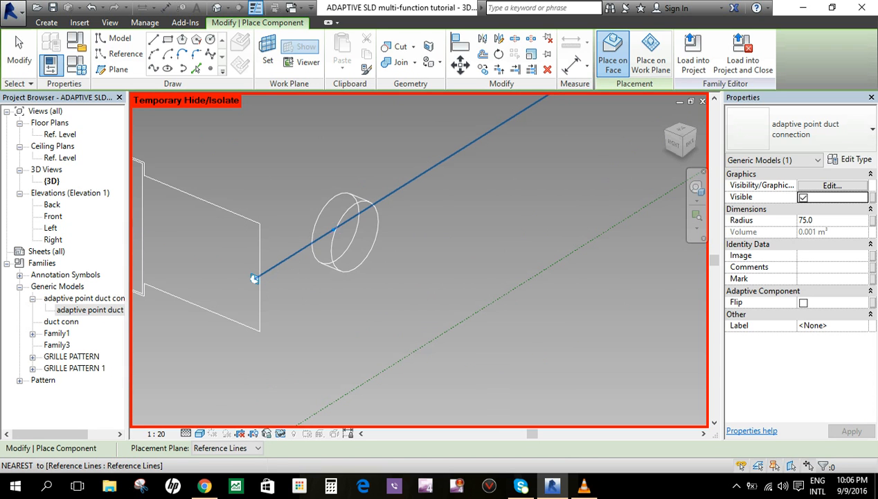
left_click(254, 278)
key("Escape")
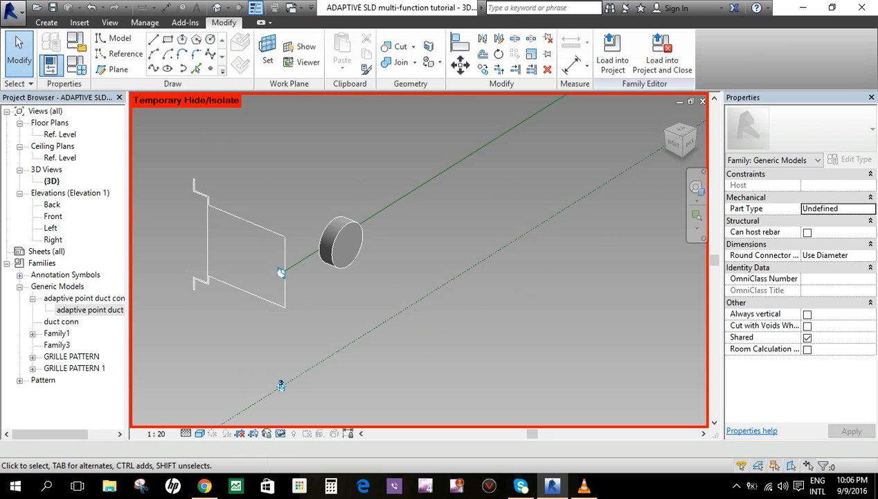
- Delete the duct connection just placed beside the grille profile
scroll(330, 298, "down", 2)
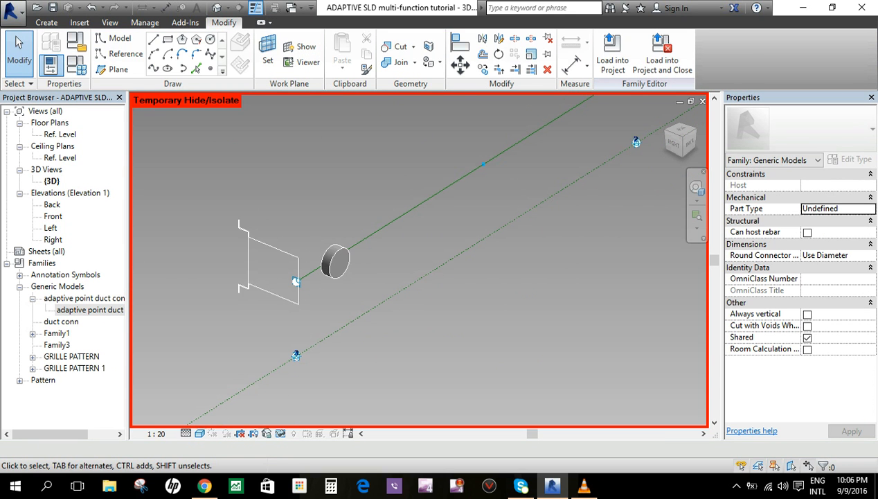
scroll(350, 275, "up", 2)
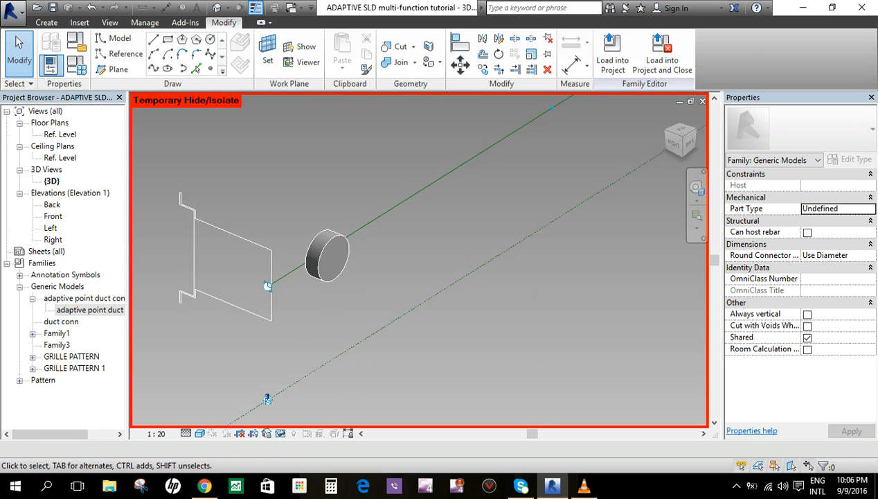
left_click(327, 255)
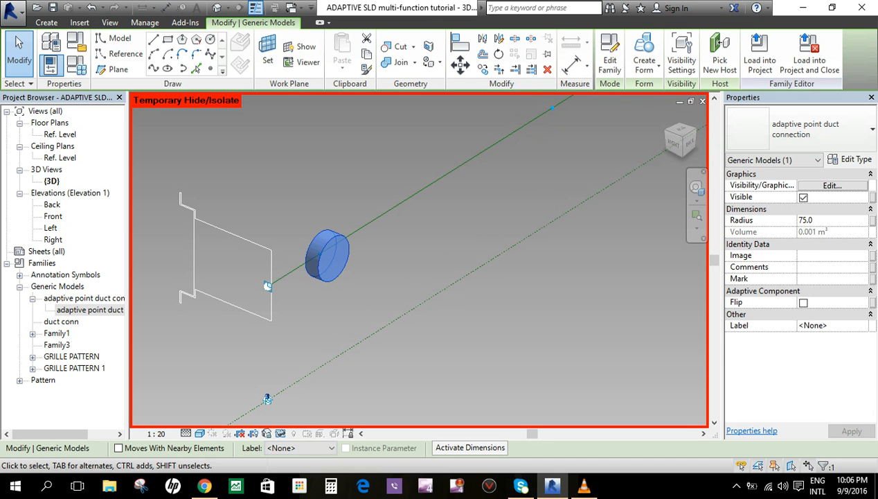
key("Escape")
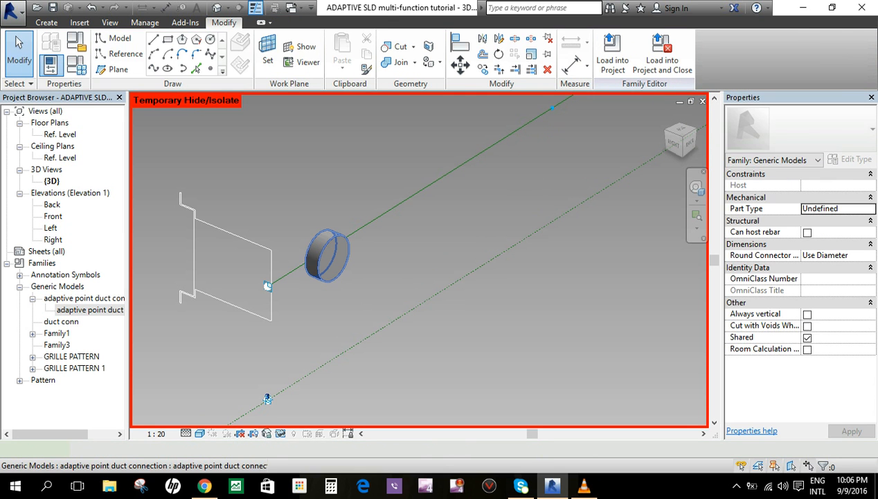
left_click(327, 255)
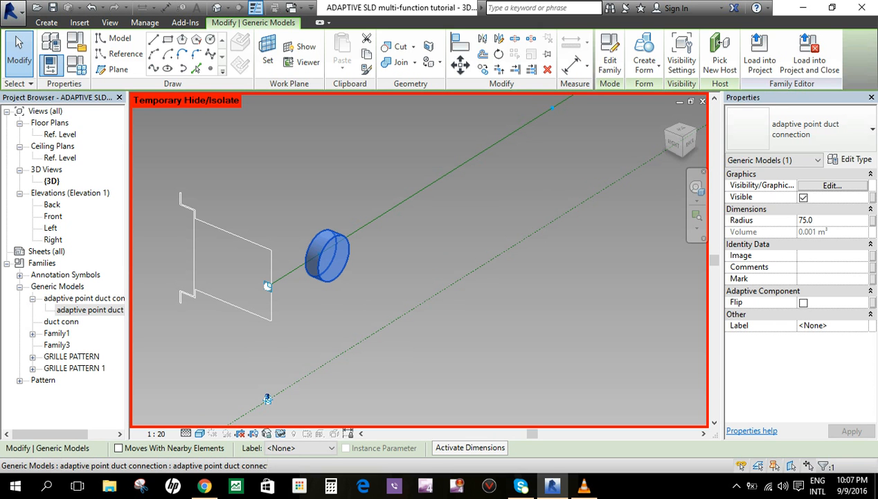
key("Delete")
- Place a new adaptive point duct connection exactly on the first divided path node beside the grille profile, keeping Reference Lines as placement plane
left_click_drag(90, 310, 358, 274)
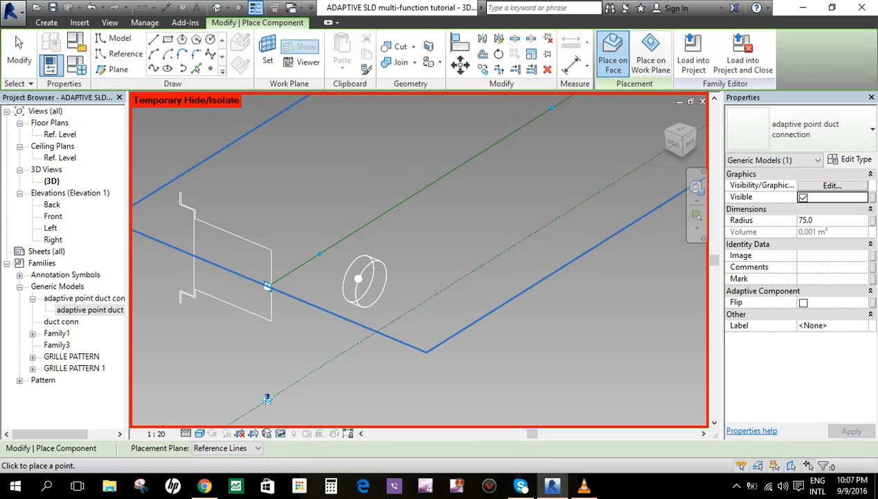
scroll(358, 278, "up", 2)
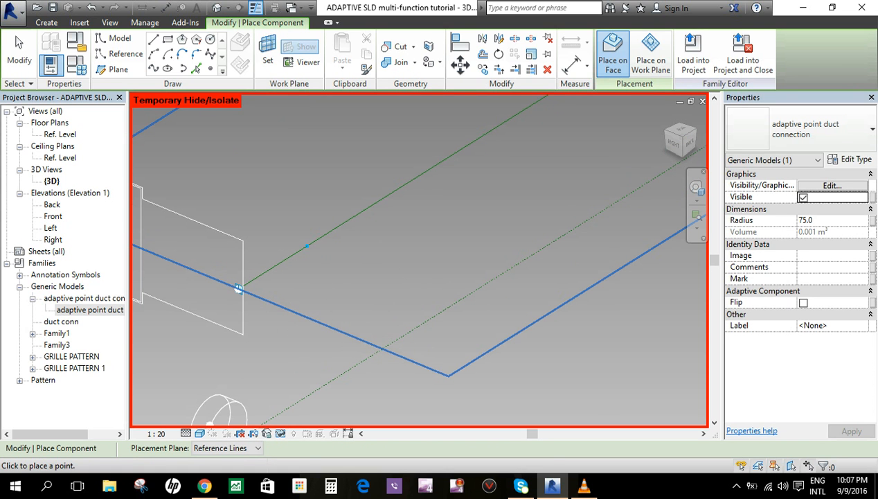
left_click(229, 448)
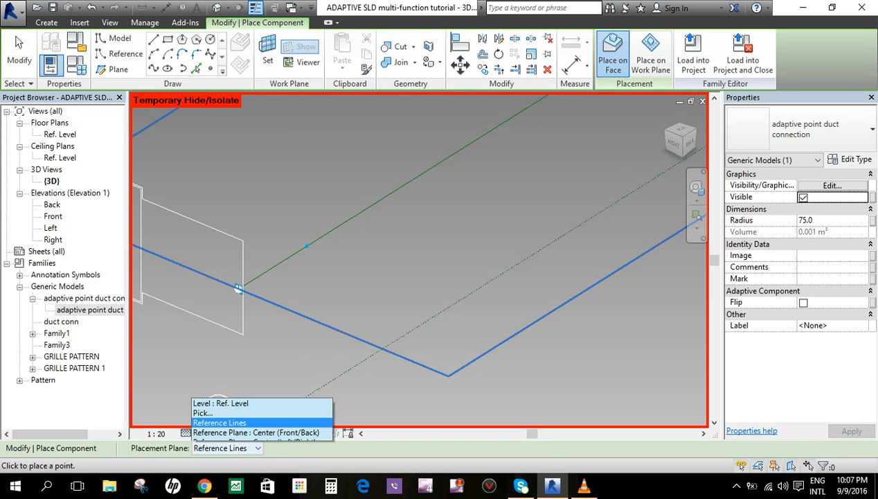
left_click(220, 415)
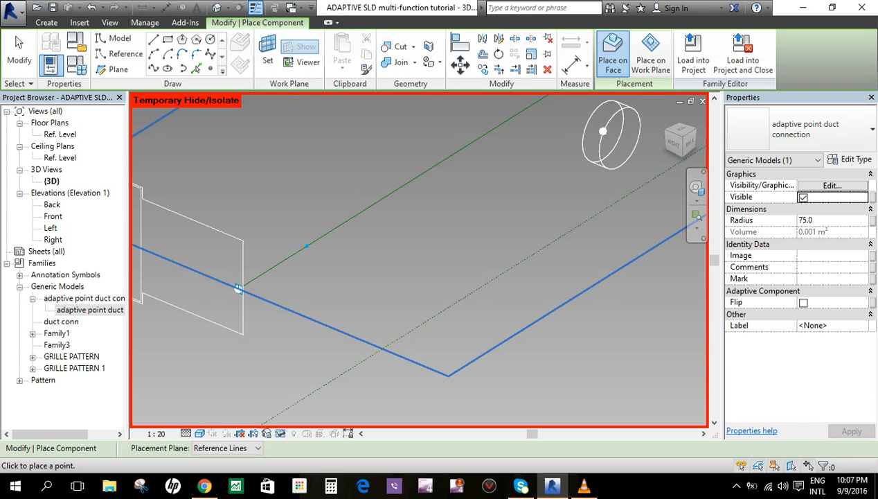
scroll(290, 295, "up", 5)
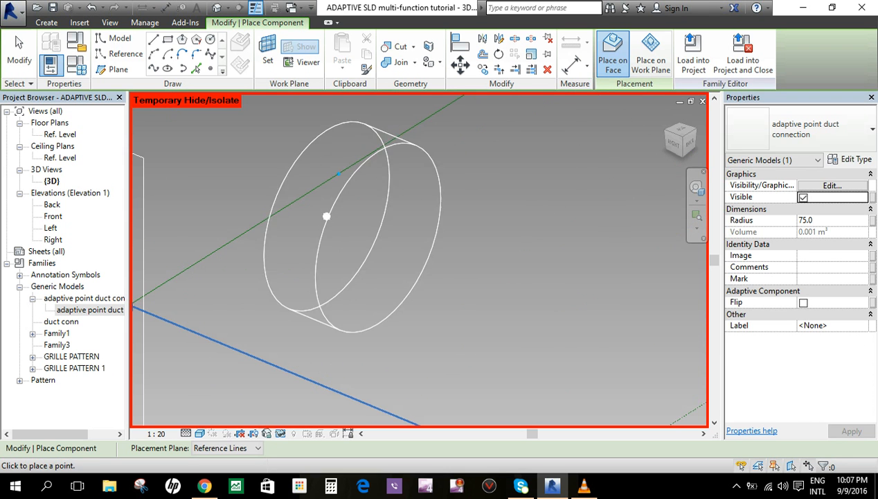
left_click(339, 173)
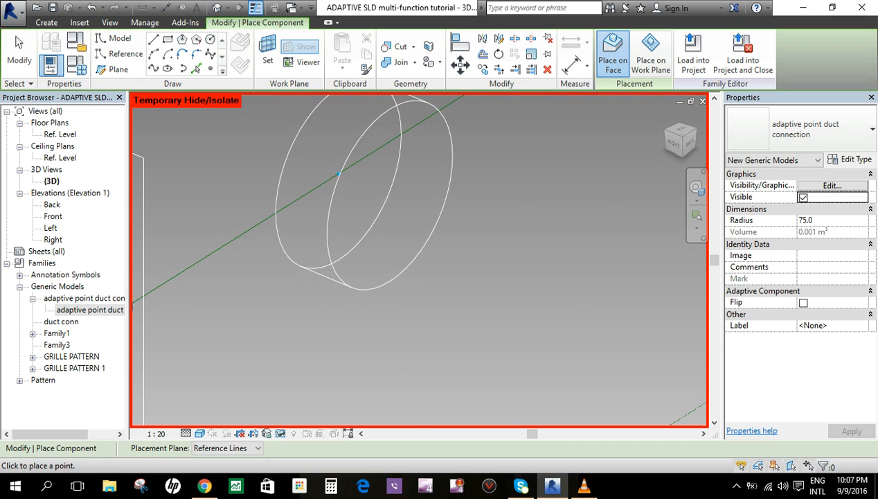
key("Escape")
- Repeat the placed duct connection along the divided path
left_click(222, 284)
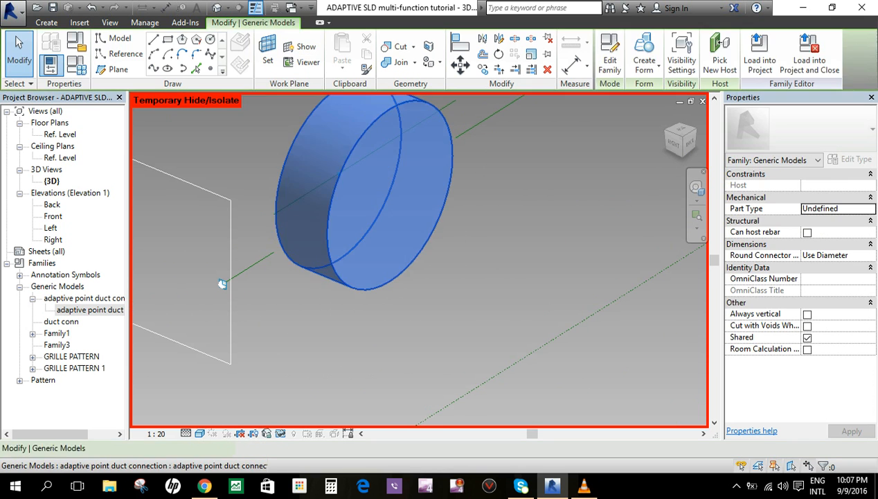
scroll(384, 250, "down", 3)
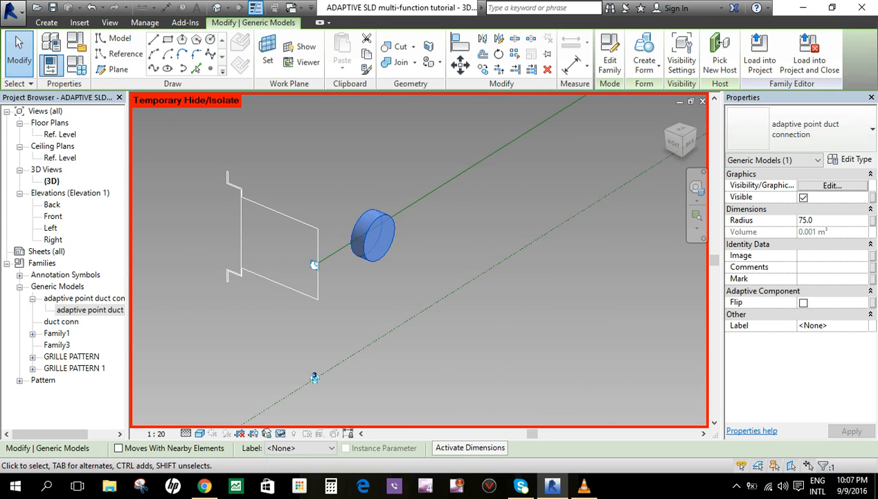
left_click(399, 261)
left_click(384, 250)
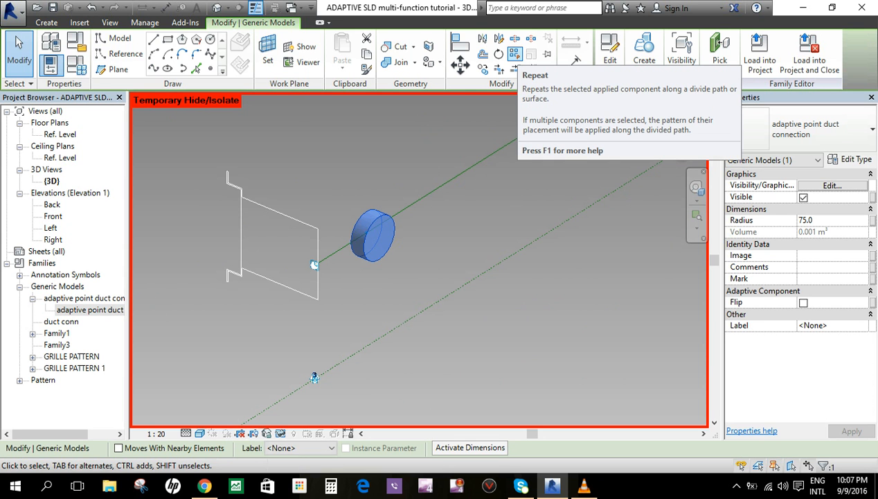
left_click(512, 56)
scroll(382, 216, "down", 5)
middle_click_drag(544, 138, 541, 186)
scroll(544, 145, "up", 3)
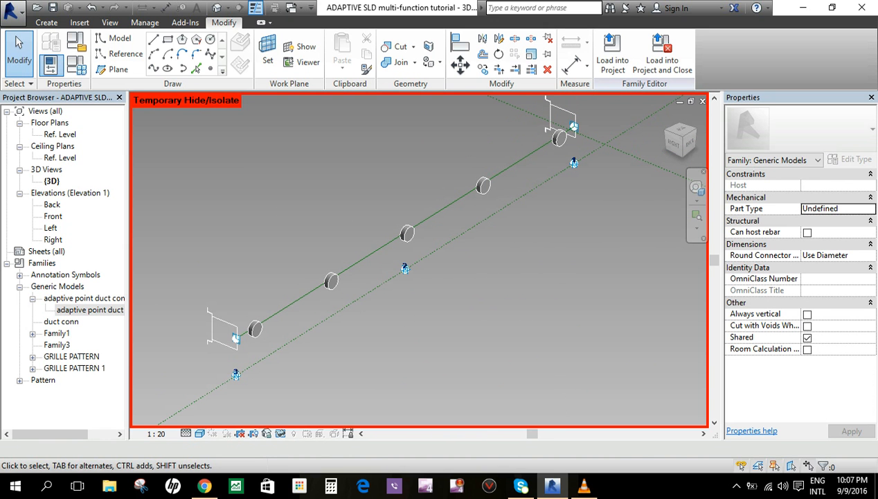
- Reset the temporary hide/isolate in the 3D view to bring back the solid diffuser body
left_click(281, 433)
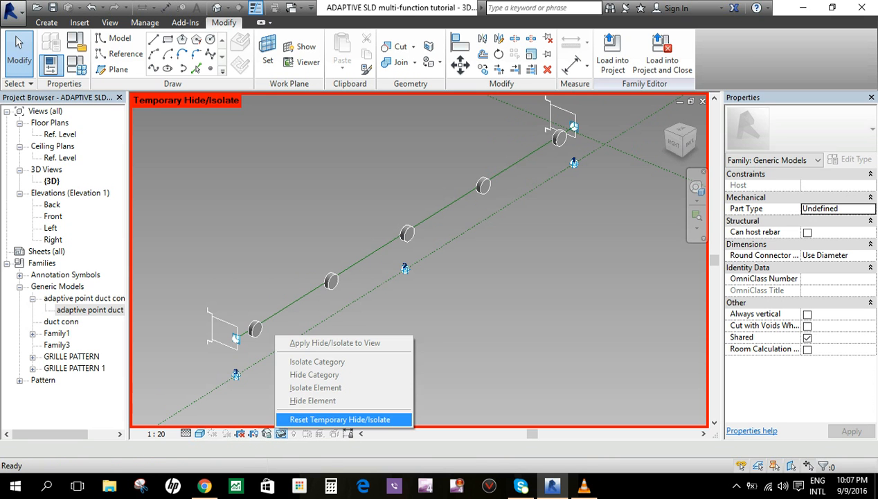
left_click(340, 418)
scroll(436, 320, "down", 2)
scroll(498, 189, "up", 3)
middle_click_drag(497, 192, 509, 160)
scroll(491, 255, "down", 1)
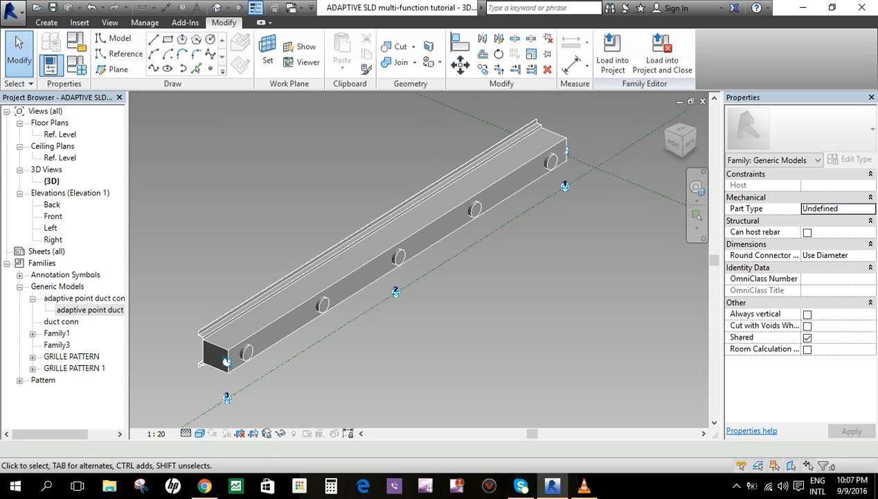
- Try to set the # CONNECTION parameter to 4 in the family types
left_click(474, 209)
key("Escape")
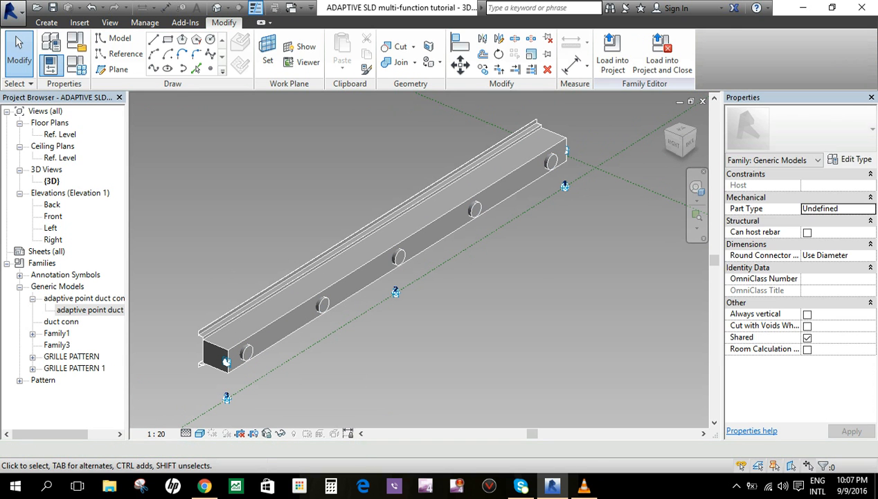
left_click(76, 65)
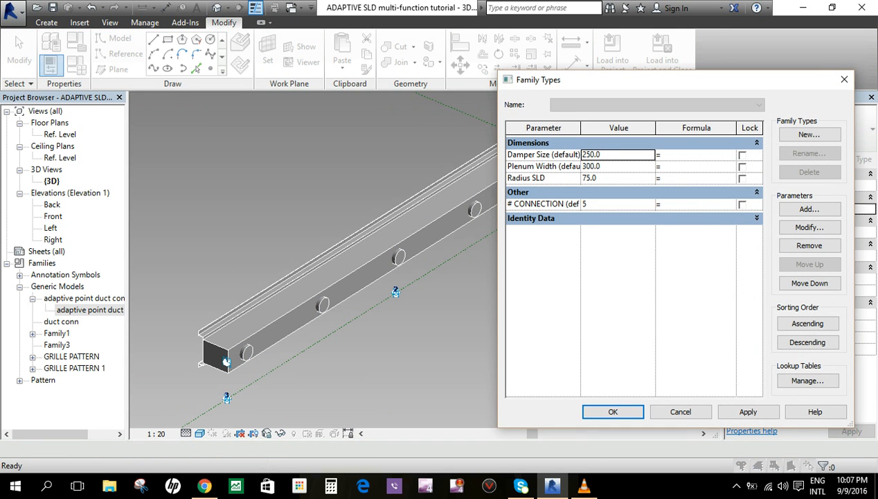
left_click(609, 204)
type("4")
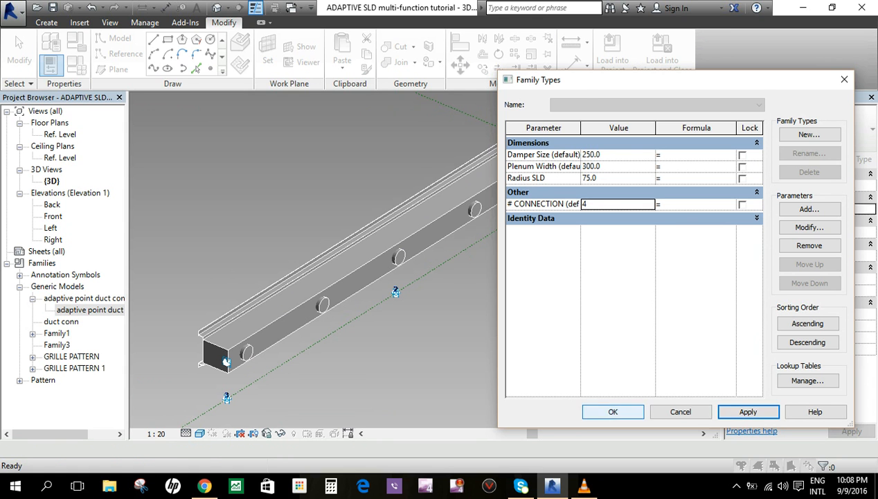
key("Return")
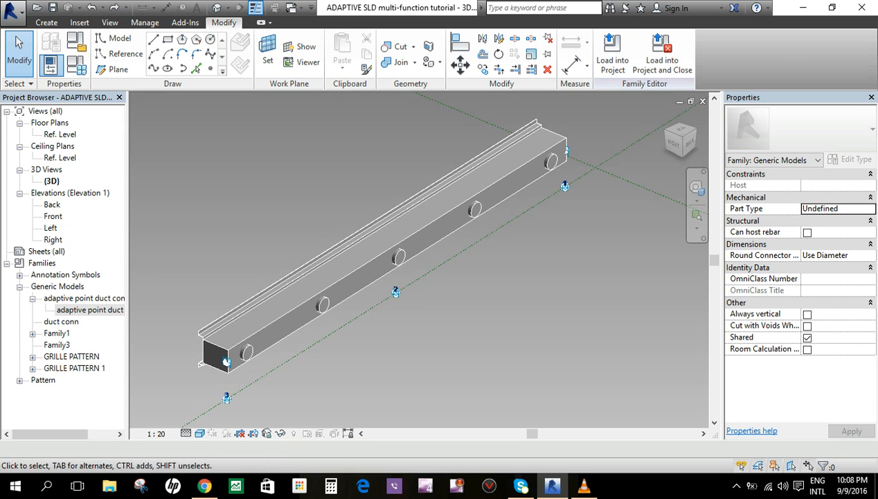
- Undo the recent changes back to the single duct connection before the Repeat
key("ctrl+z")
scroll(201, 381, "up", 5)
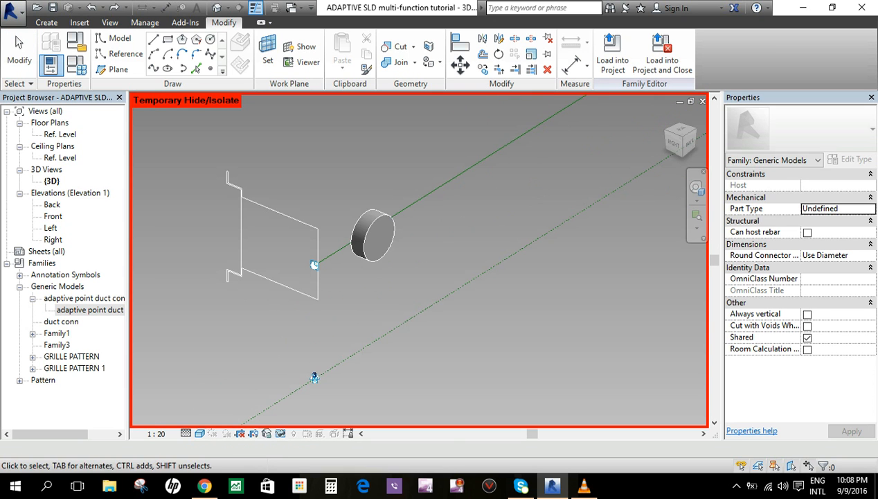
- Associate the duct connection's Radius with the Radius SLD family parameter
left_click(373, 235)
scroll(352, 265, "down", 2)
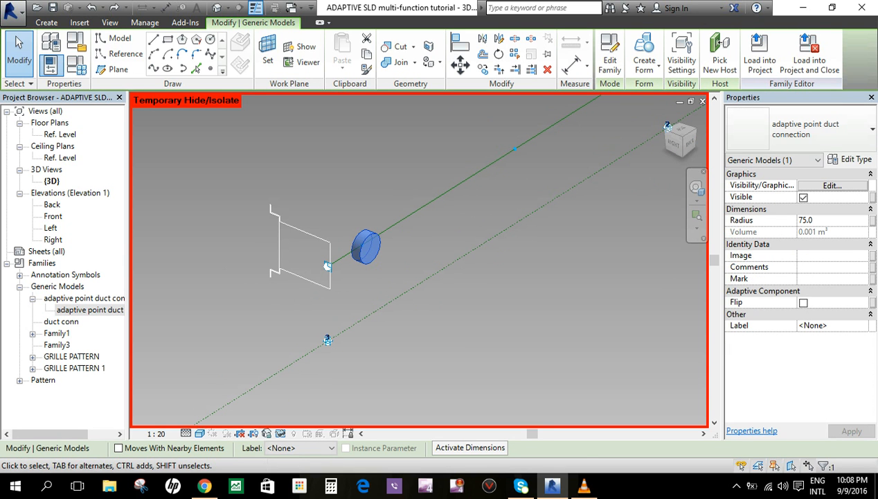
double_click(807, 220)
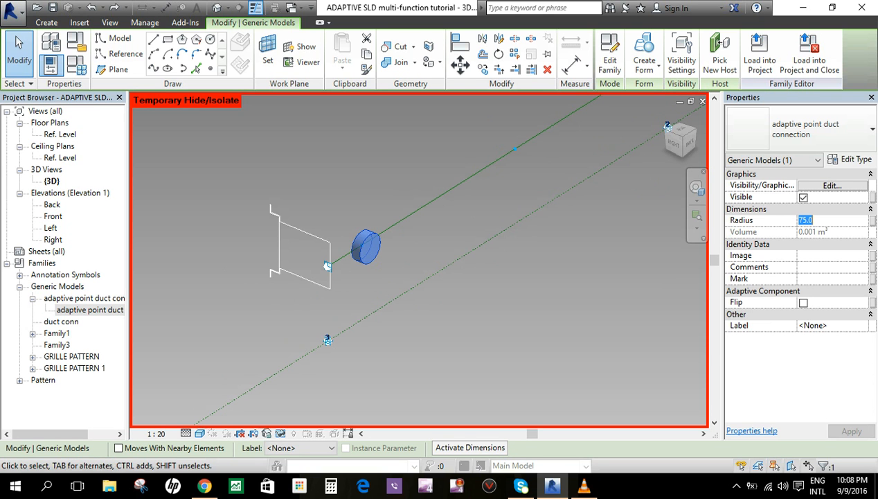
left_click(872, 220)
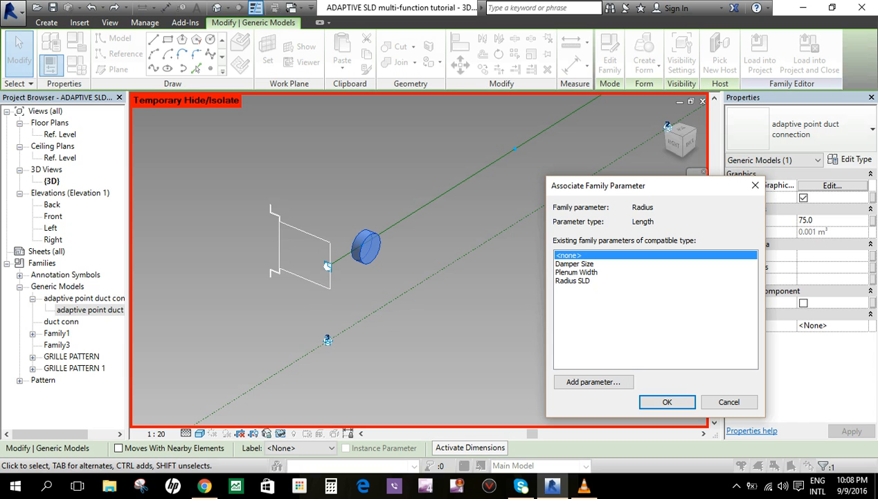
left_click(573, 280)
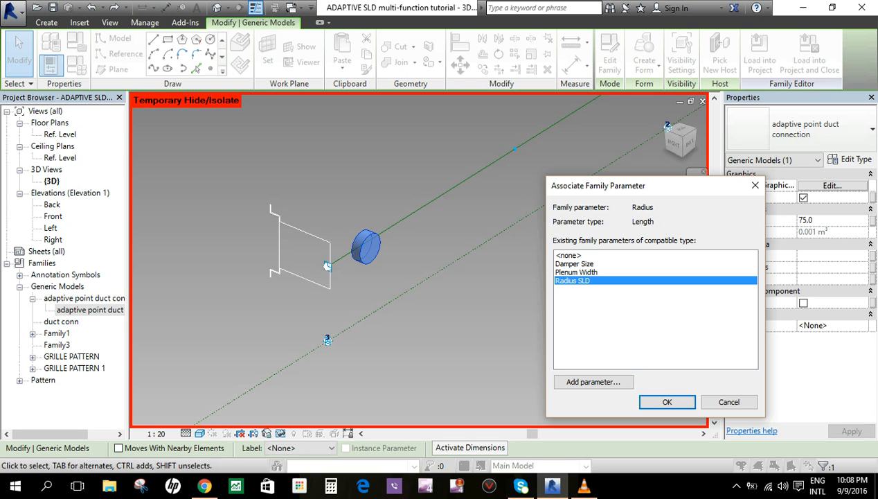
left_click(667, 402)
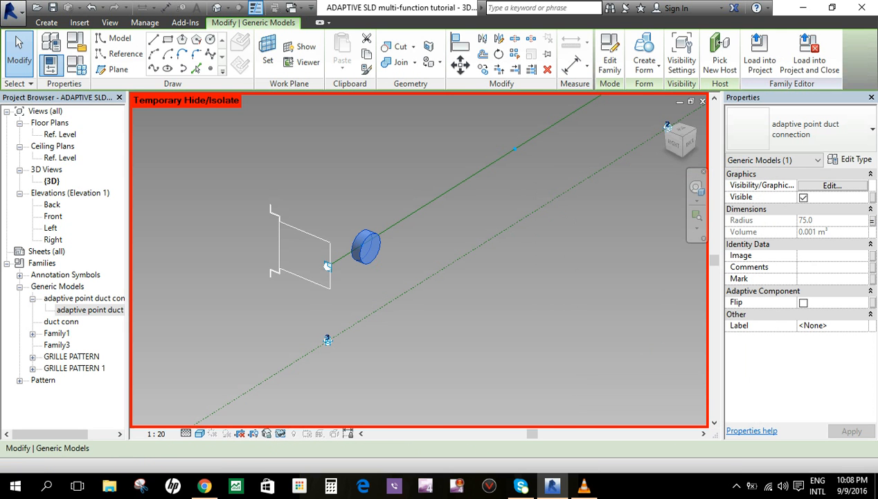
left_click(470, 324)
scroll(469, 324, "down", 2)
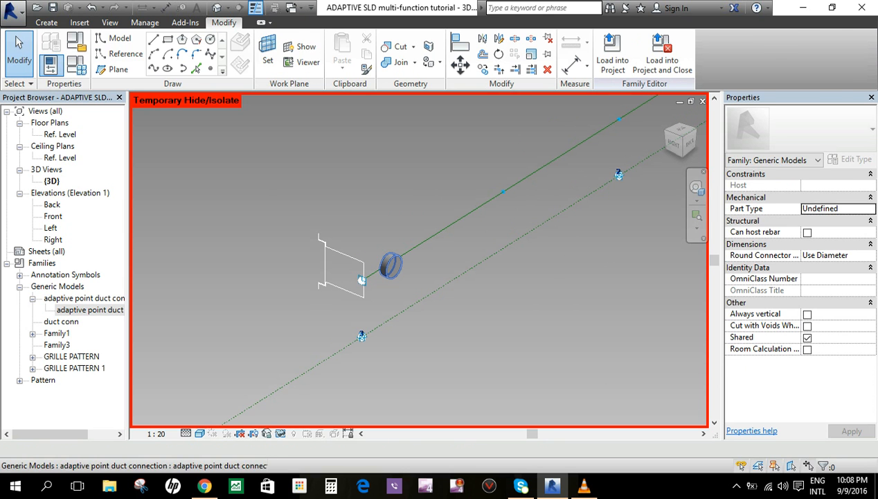
- Test the duct connection's size by setting the Radius SLD parameter to 100 in the family types and applying it
left_click(393, 267)
scroll(450, 295, "down", 2)
middle_click_drag(450, 294, 359, 312)
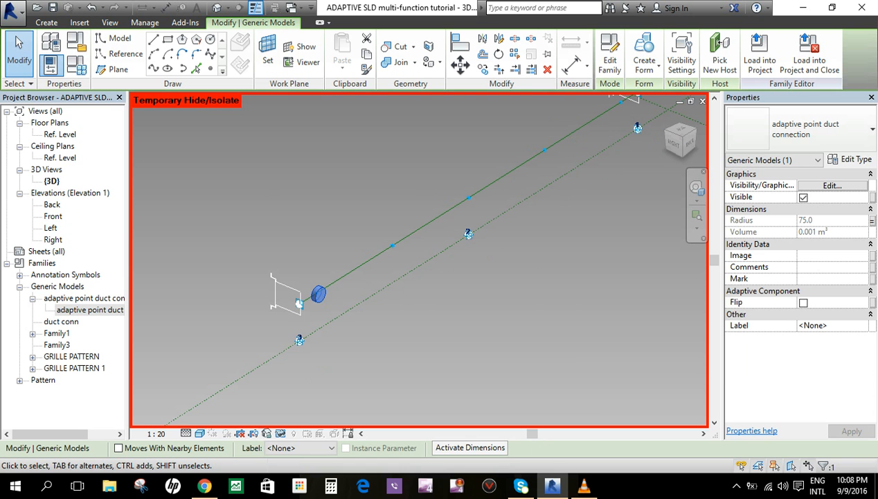
key("Escape")
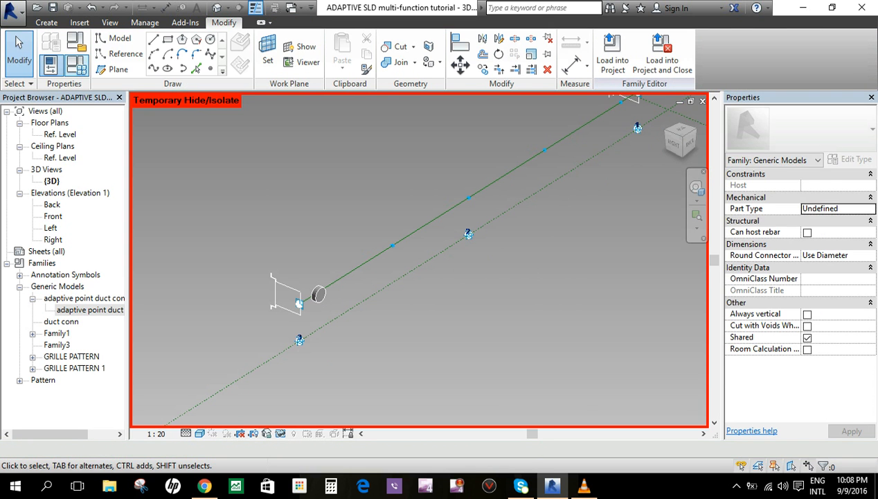
left_click(77, 65)
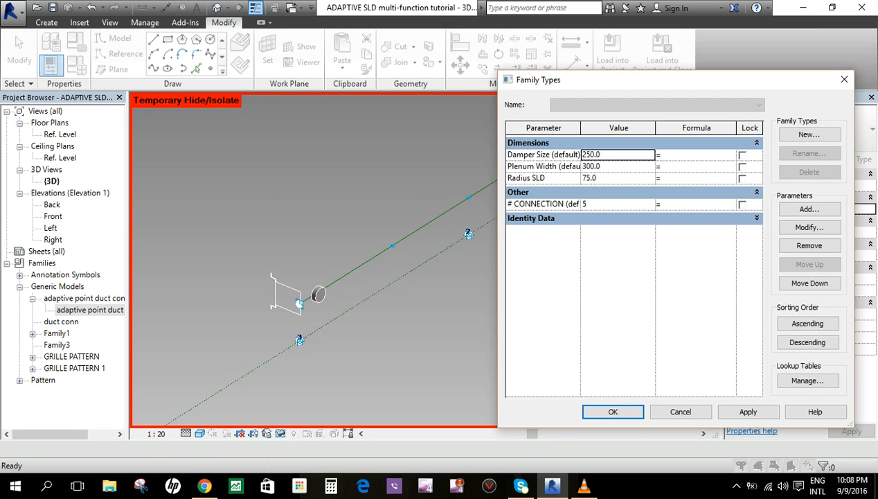
left_click(613, 178)
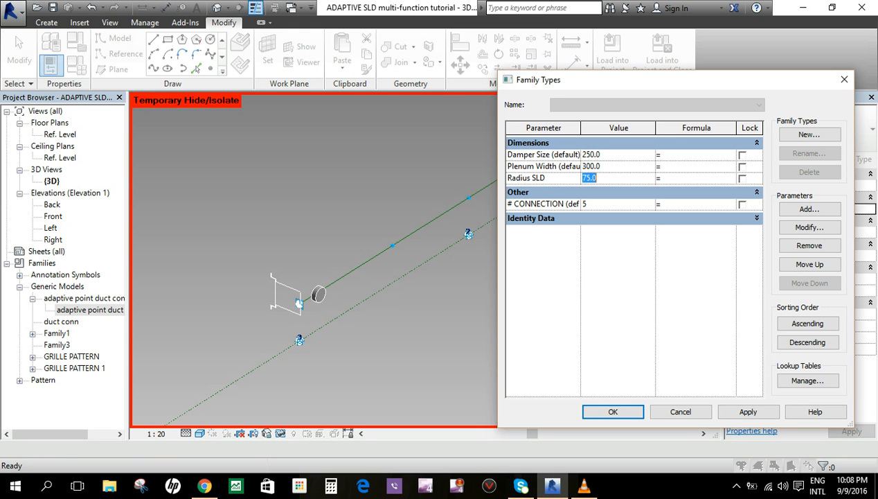
type("4")
key("BackSpace")
type("100")
left_click(747, 411)
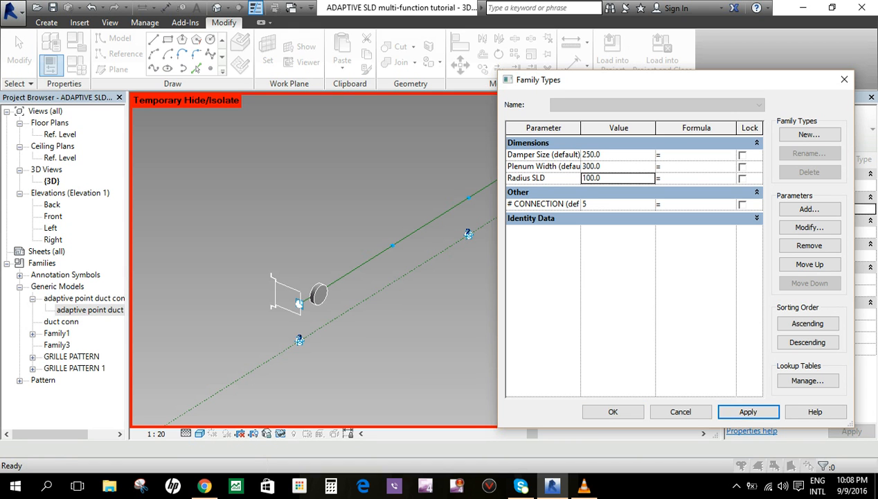
- Set Radius SLD to 75 and # CONNECTION to 4 in the family types
type("75")
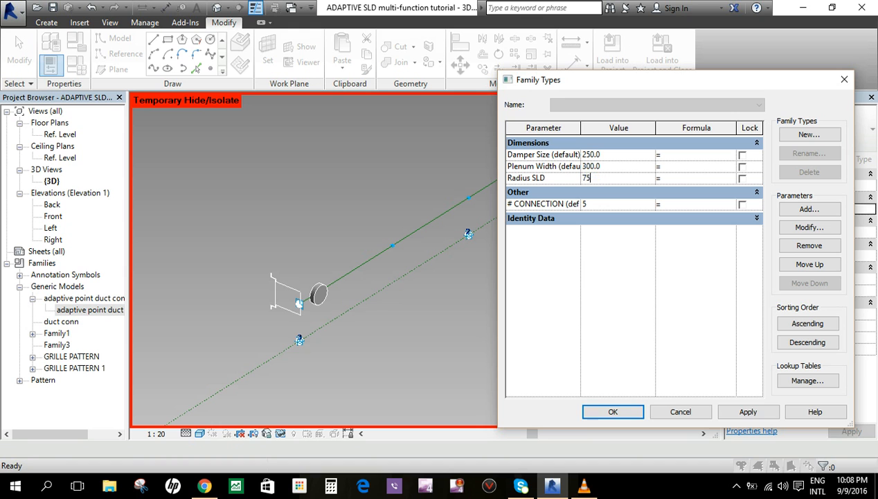
left_click(748, 411)
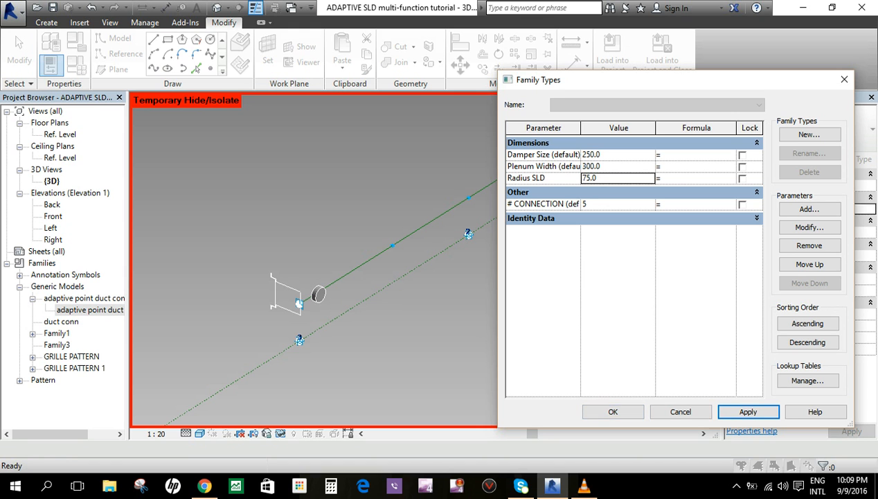
left_click(615, 203)
type("4")
left_click(748, 412)
left_click(613, 411)
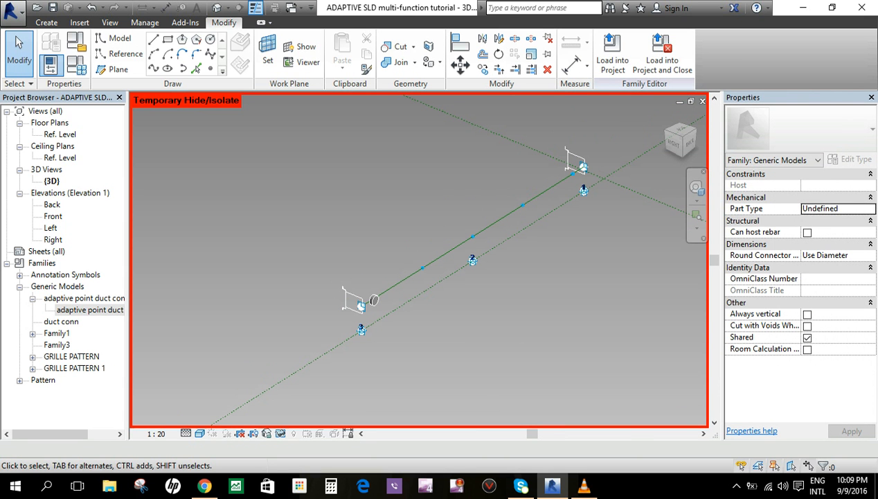
- Associate the divided path's Number property with the # CONNECTION family parameter, keeping the Fixed Number layout
left_click(523, 205)
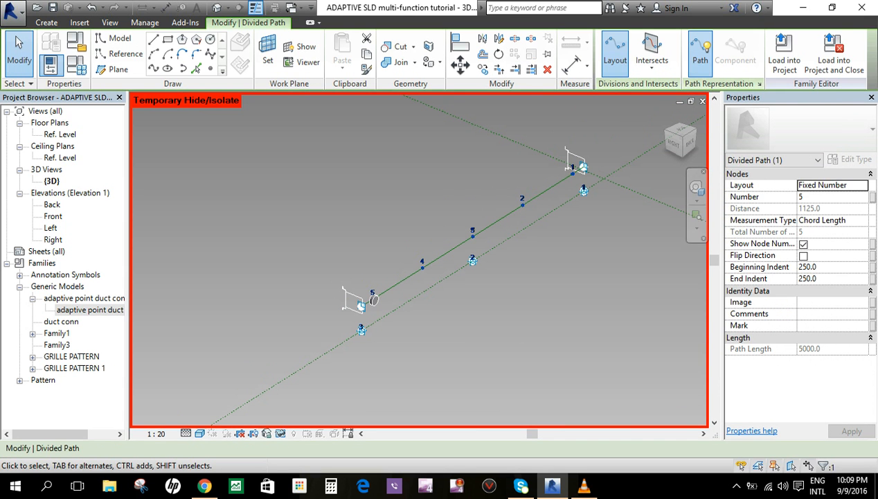
left_click(862, 185)
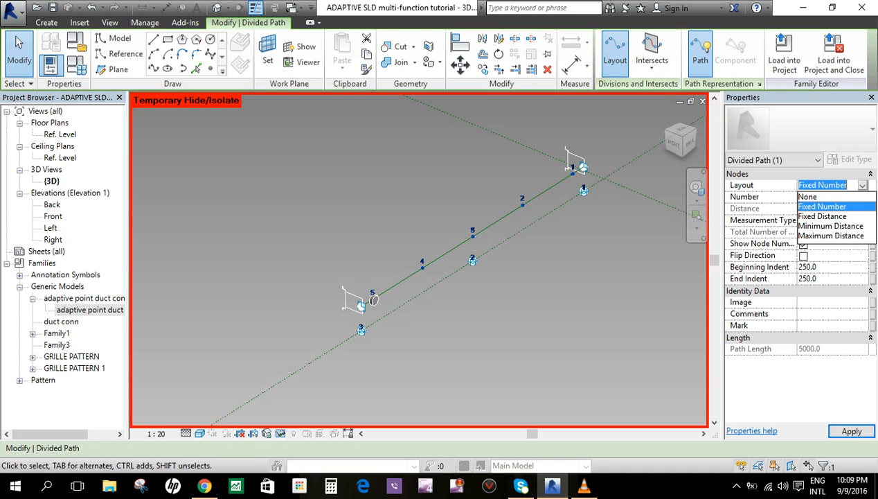
left_click(822, 207)
left_click(822, 196)
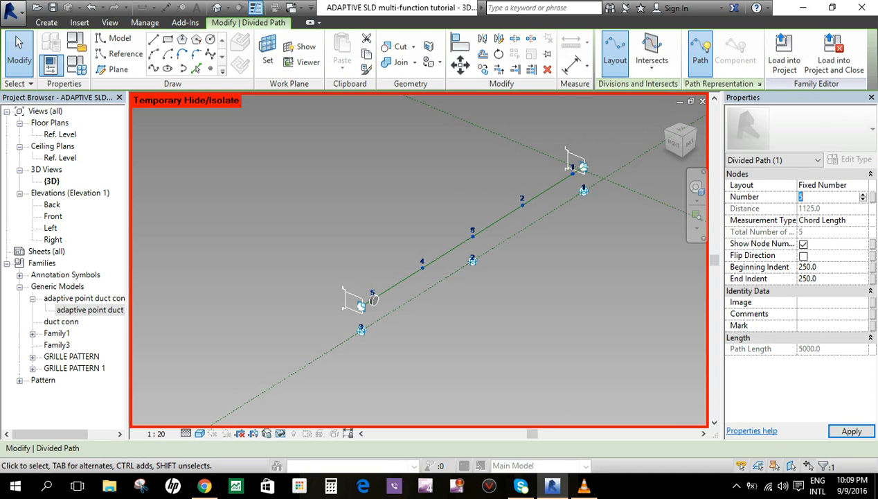
left_click(863, 197)
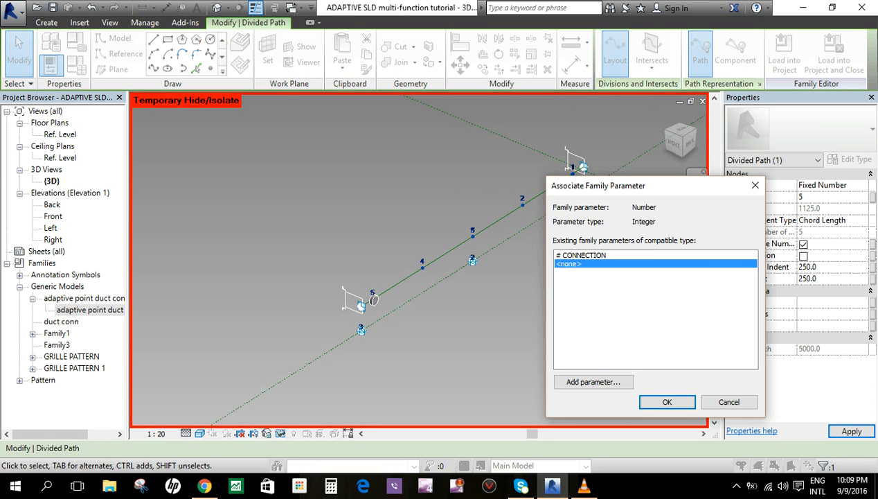
left_click(582, 255)
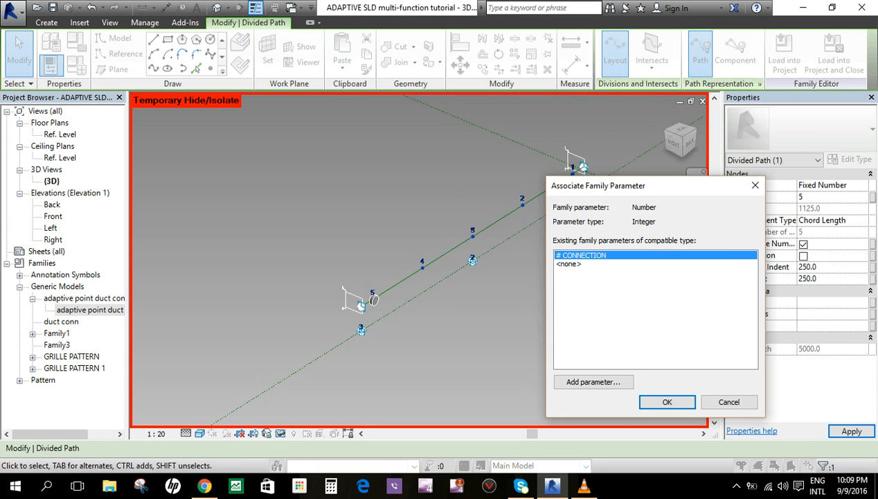
left_click(667, 402)
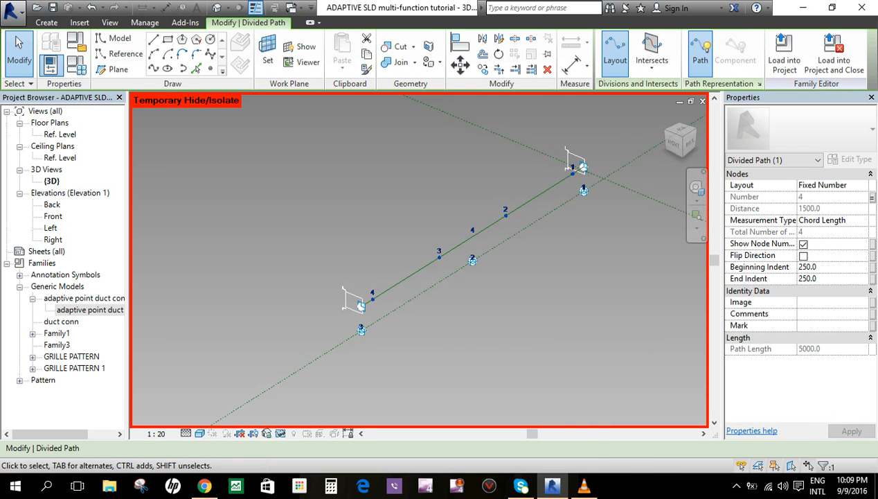
left_click(393, 267)
- Place an adaptive point duct connection on the divided path's end node nearest adaptive point 3
scroll(393, 267, "up", 2)
scroll(373, 329, "up", 1)
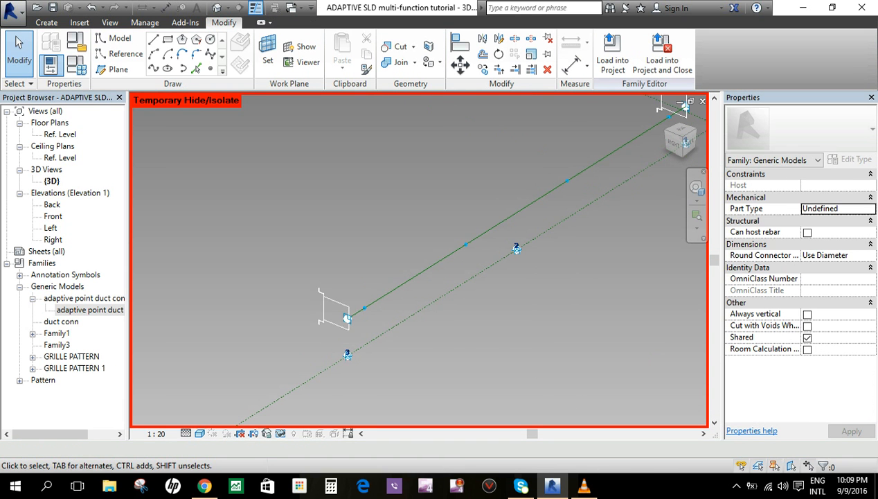
scroll(365, 291, "down", 2)
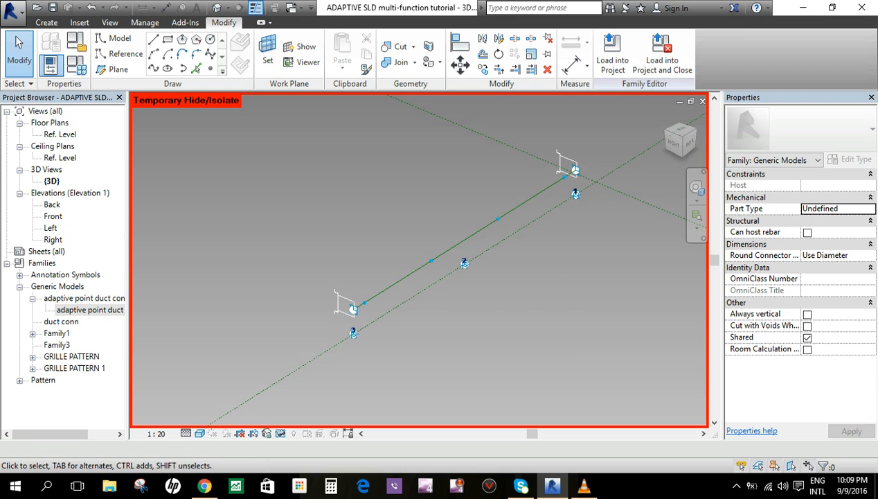
left_click(90, 309)
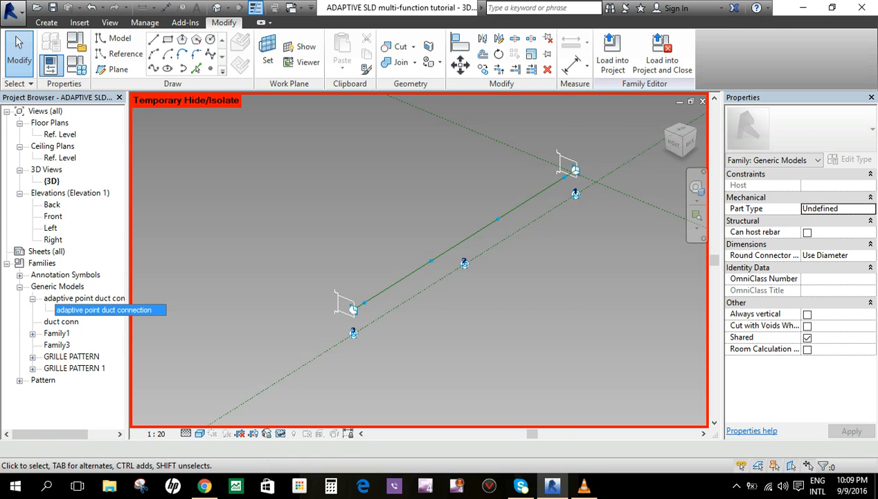
left_click_drag(265, 303, 264, 298)
scroll(349, 303, "up", 6)
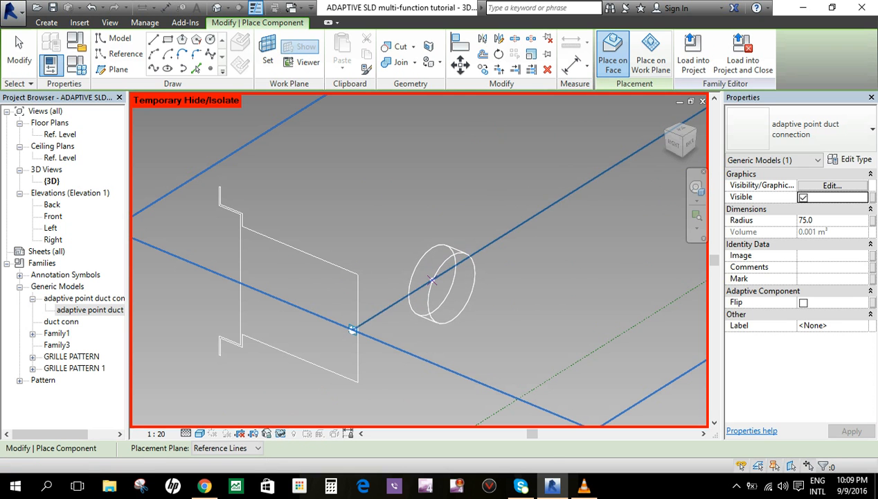
scroll(431, 279, "up", 5)
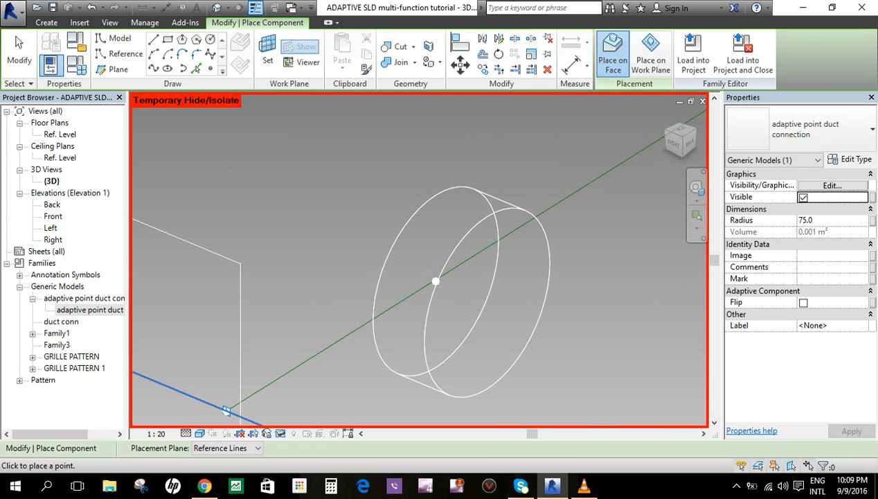
left_click(436, 279)
scroll(350, 284, "down", 5)
key("Escape")
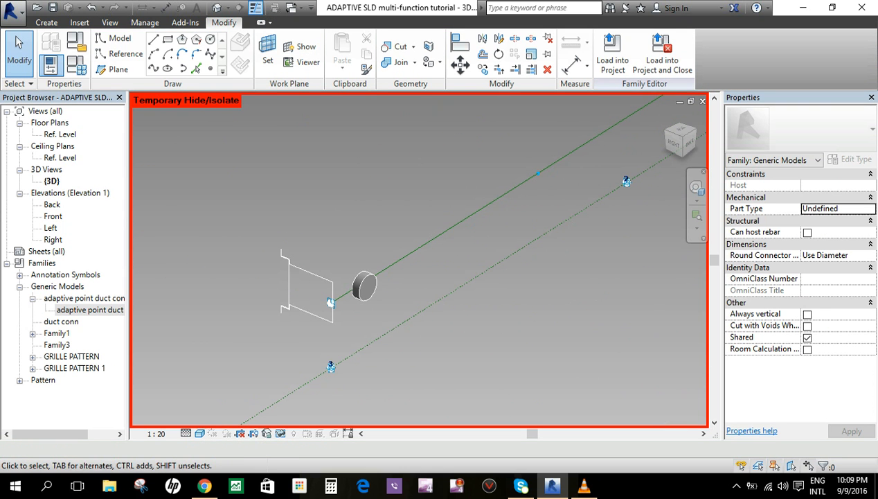
- Repeat the placed duct connection along all nodes of the divided path
scroll(330, 302, "up", 5)
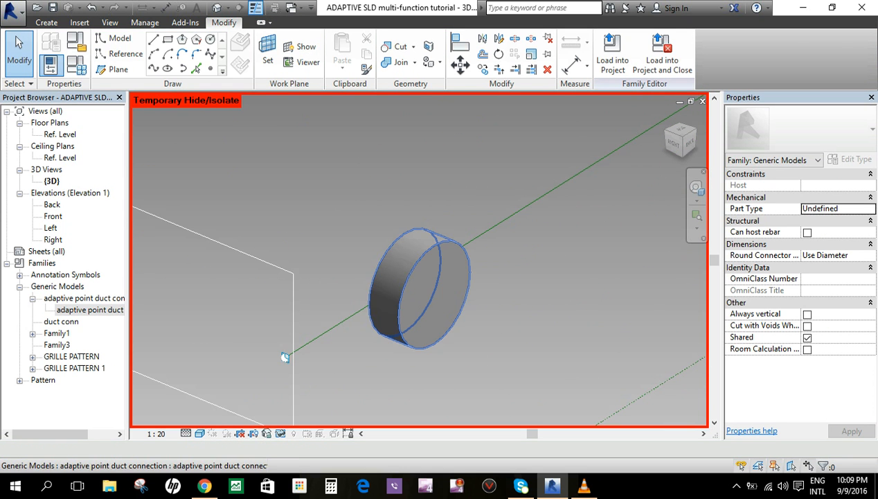
left_click(285, 357)
scroll(285, 357, "down", 4)
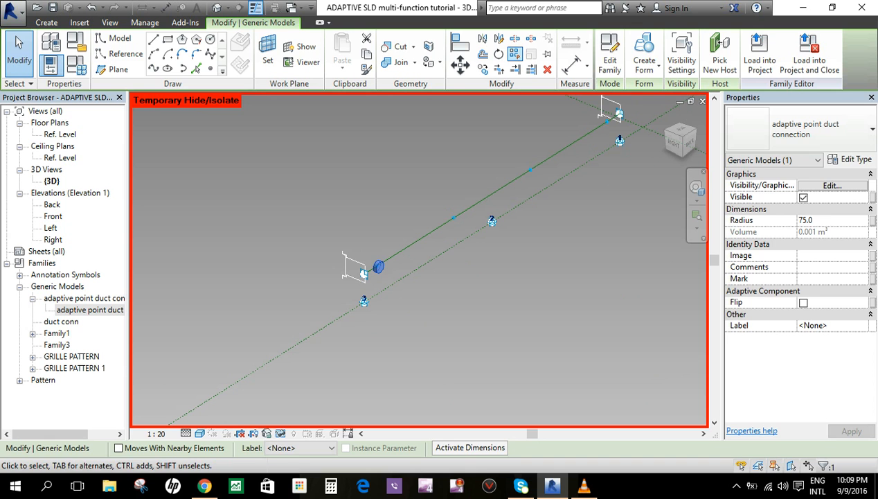
left_click(515, 54)
middle_click_drag(500, 201, 448, 202)
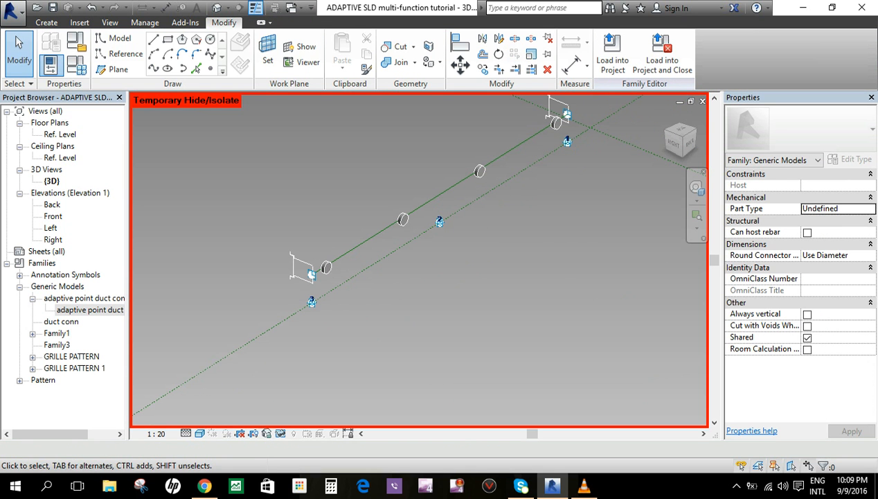
- Reset the temporary hide/isolate to show the diffuser body together with the repeated duct connections
left_click(279, 433)
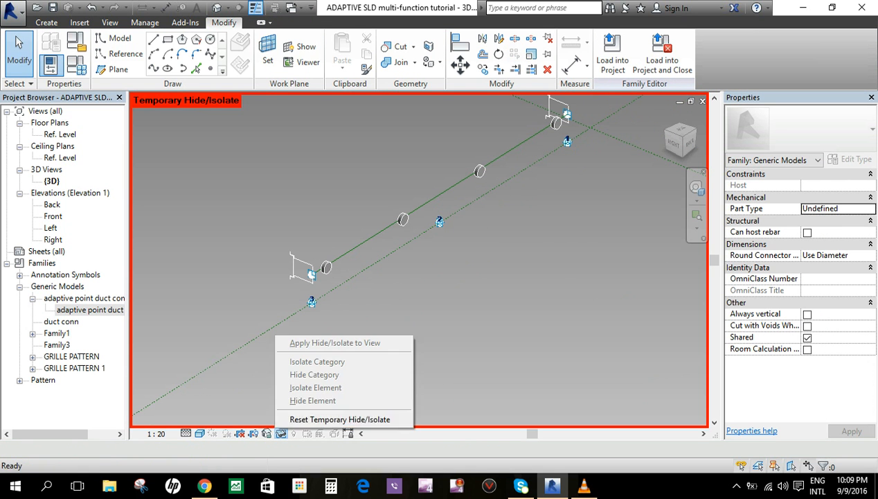
left_click(340, 417)
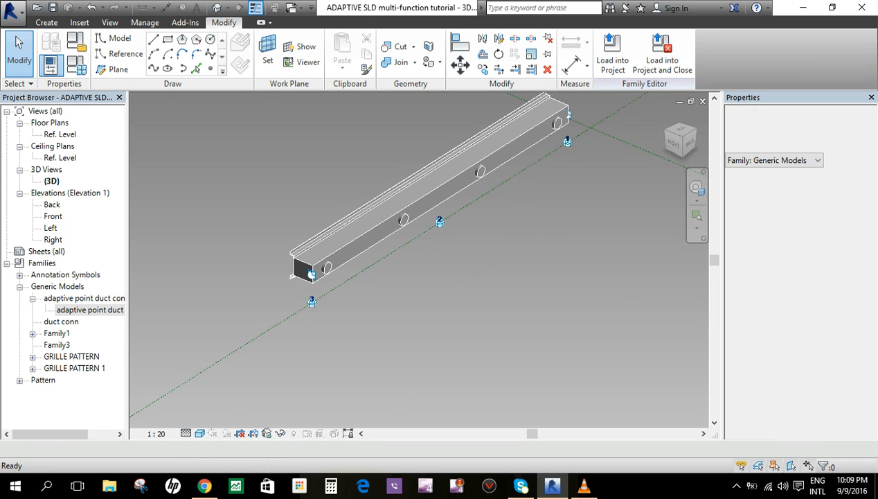
middle_click_drag(415, 208, 527, 223)
left_click(77, 65)
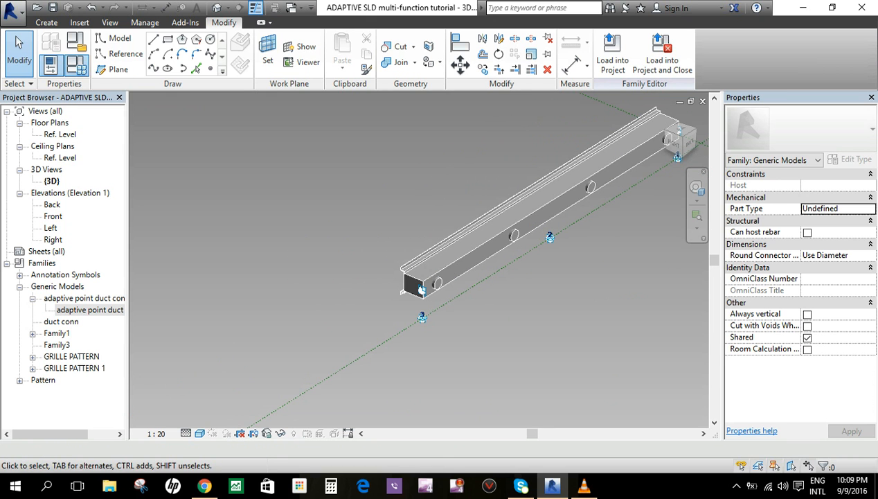
left_click_drag(554, 79, 591, 83)
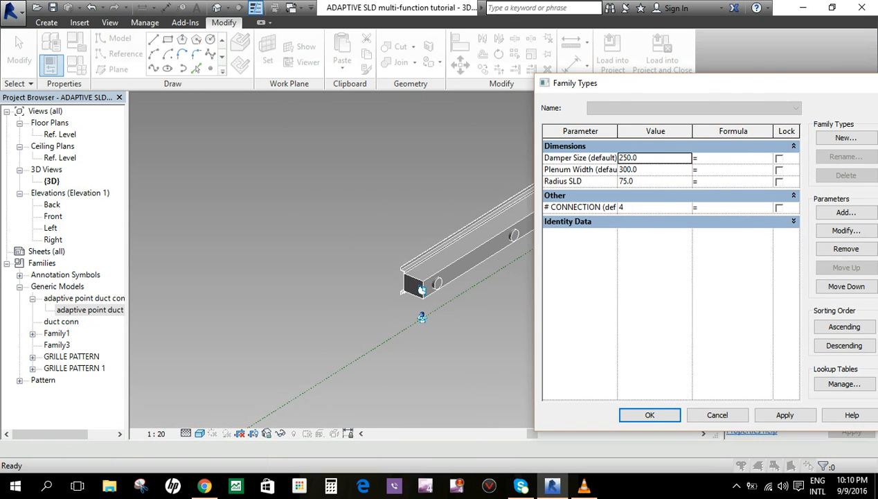
left_click(717, 415)
- Delete the stray duct connection lying away from the diffuser body in the 3D view
scroll(542, 287, "down", 2)
middle_click_drag(542, 287, 369, 268)
middle_click_drag(460, 423, 339, 388)
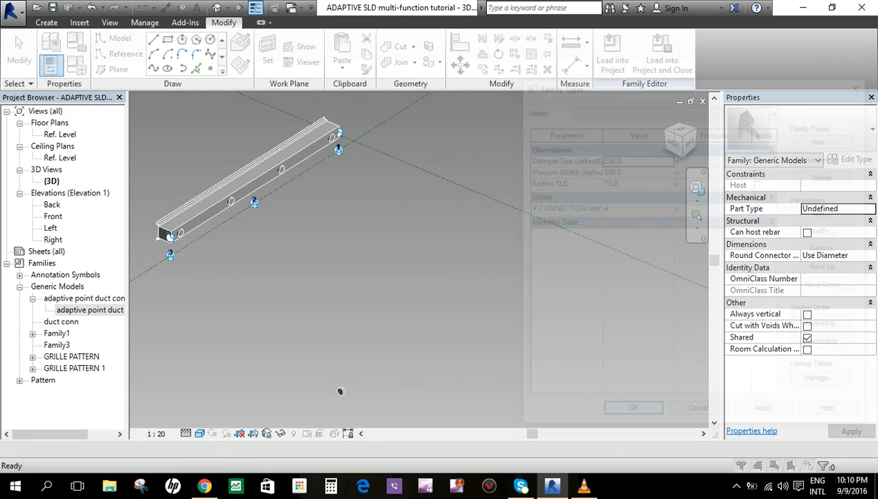
left_click(341, 391)
key("Delete")
- Flex the # CONNECTION parameter through 2, 3, 4 and 5 in the family types, applying each value
left_click(76, 66)
left_click(633, 207)
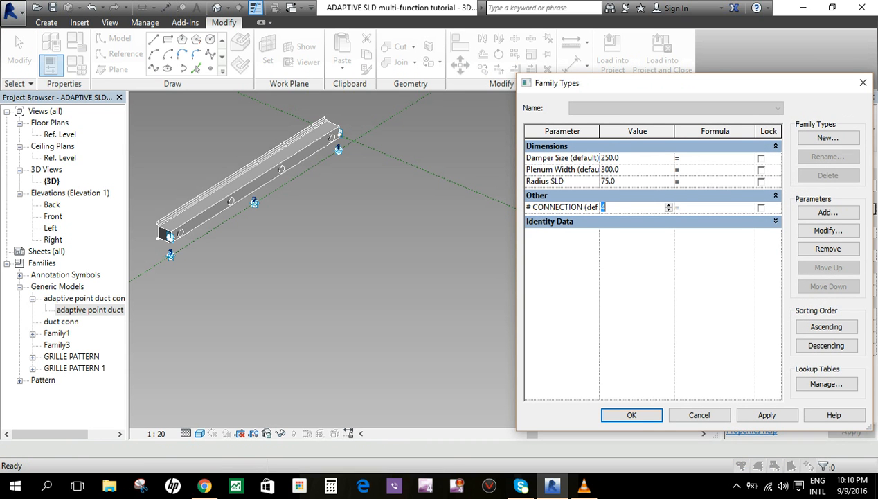
type("2")
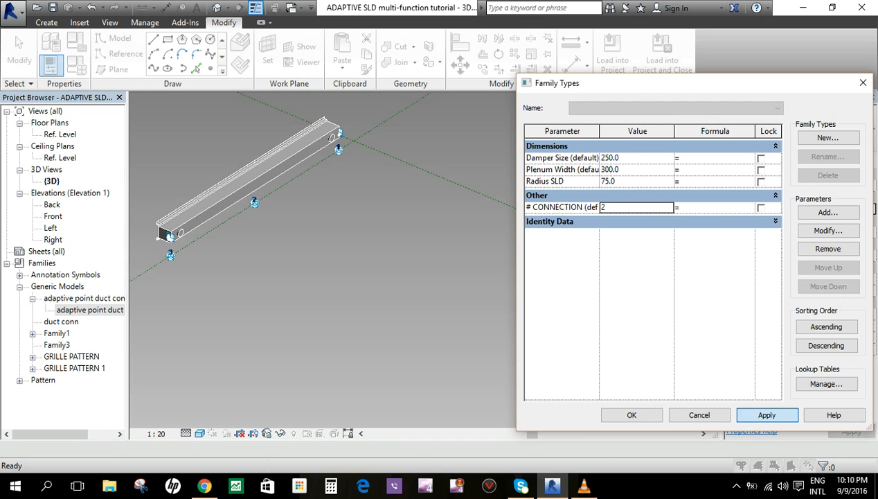
key("Return")
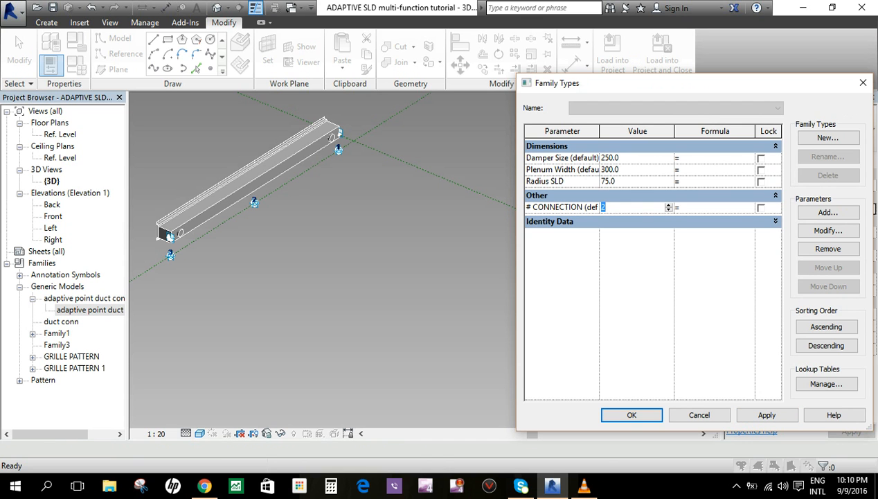
type("3")
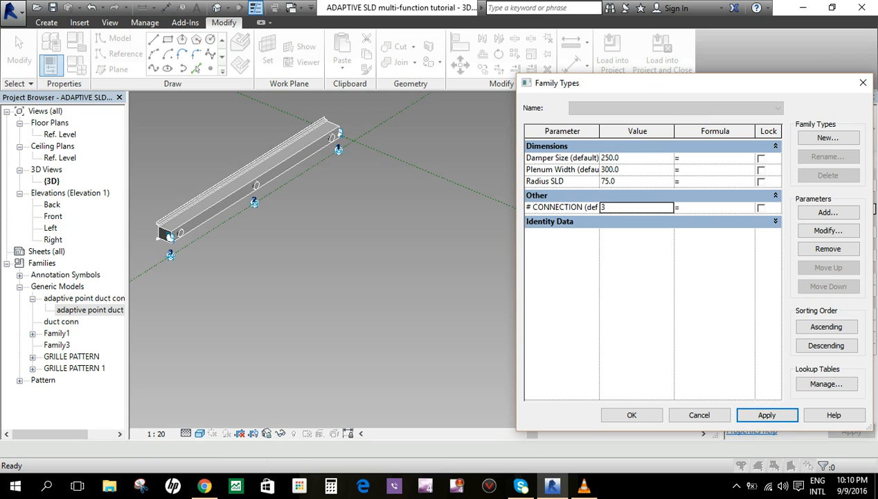
key("Return")
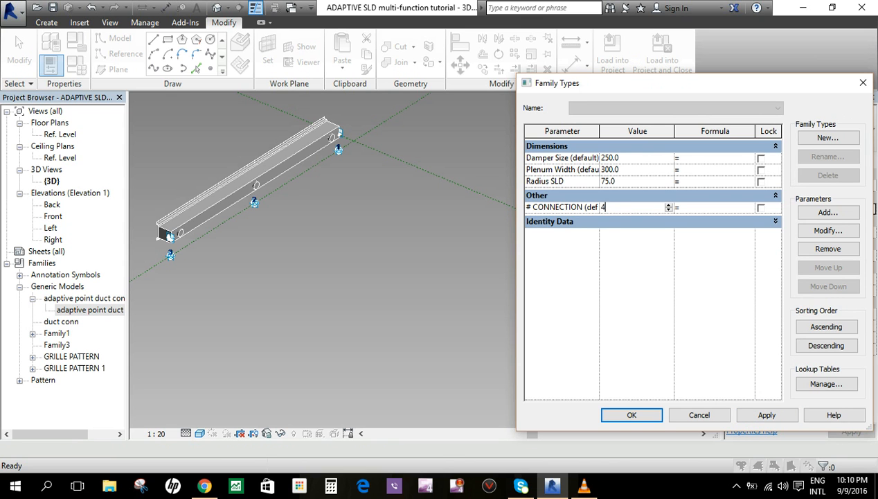
type("4")
key("Return")
type("5")
left_click(766, 414)
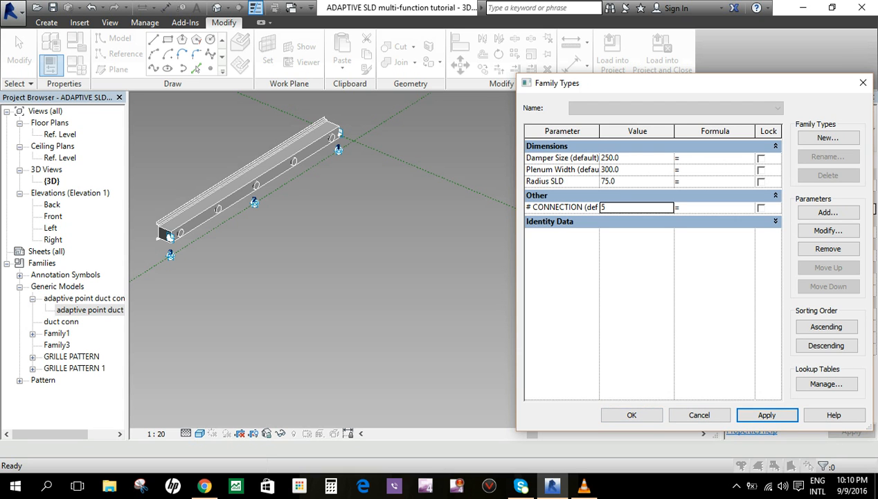
- Test the Radius SLD parameter at 150, set it back to 75, and accept the family types
left_click(637, 182)
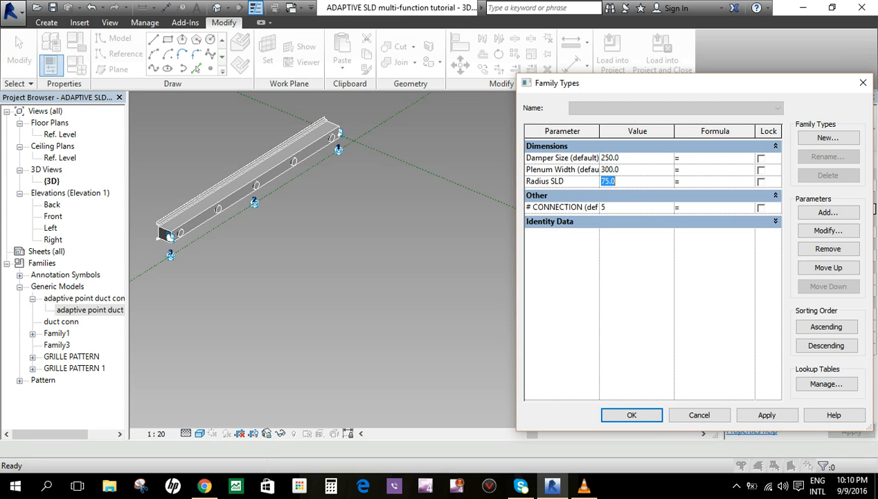
type("150.0")
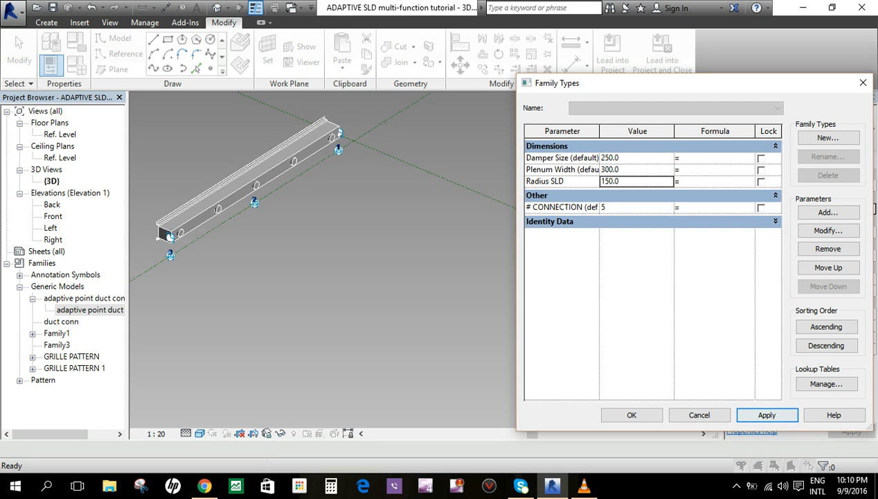
left_click(620, 181)
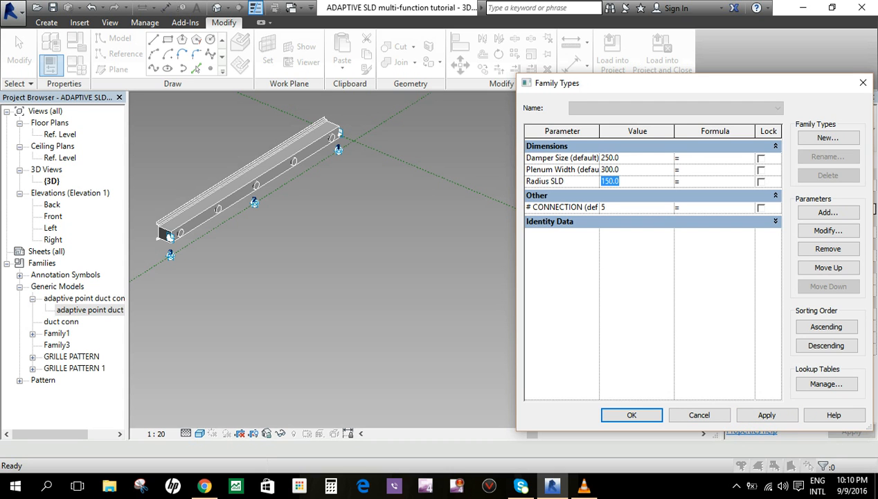
type("75")
key("Return")
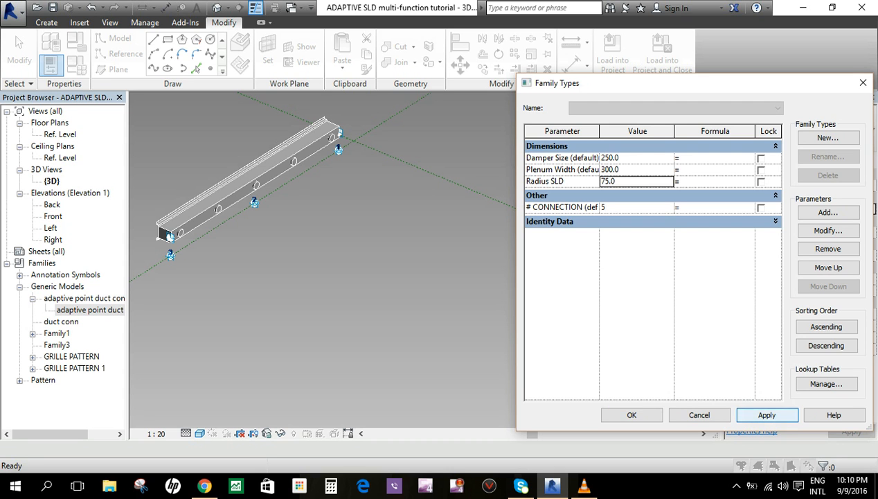
left_click(631, 415)
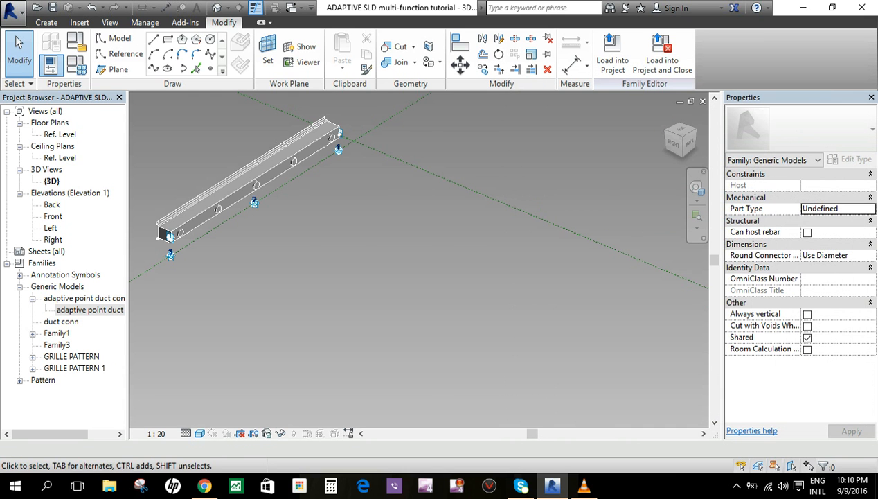
- Remove the repeater from the duct connections along the diffuser body so they become individual components
scroll(211, 209, "up", 5)
middle_click_drag(222, 206, 343, 208)
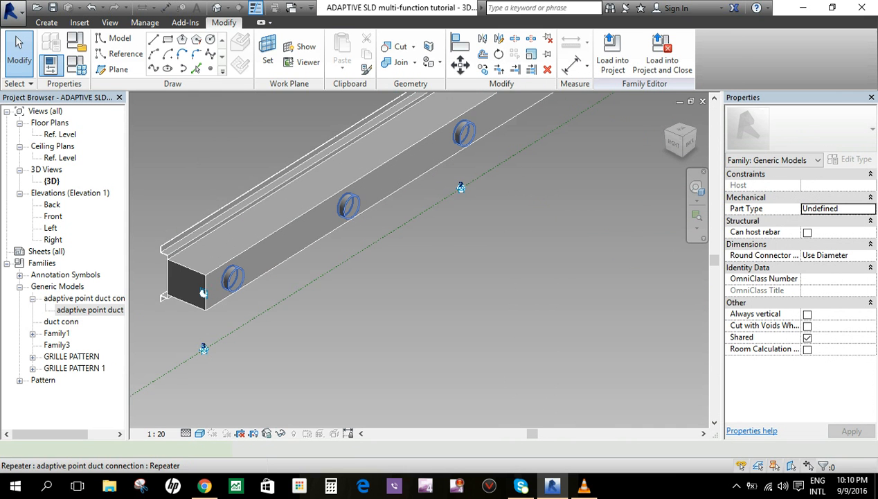
left_click(352, 209)
scroll(352, 209, "down", 3)
left_click(613, 55)
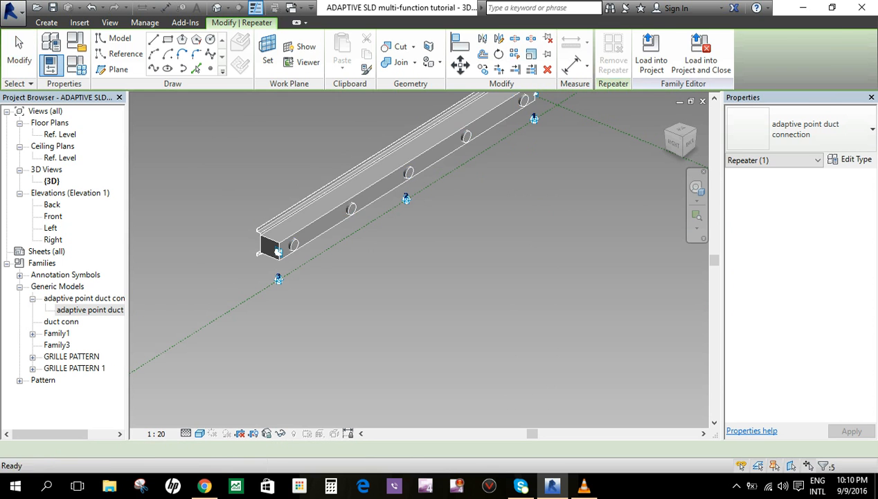
- Delete four of the five duct connections, keeping only the one at the diffuser's near open end
left_click(351, 209)
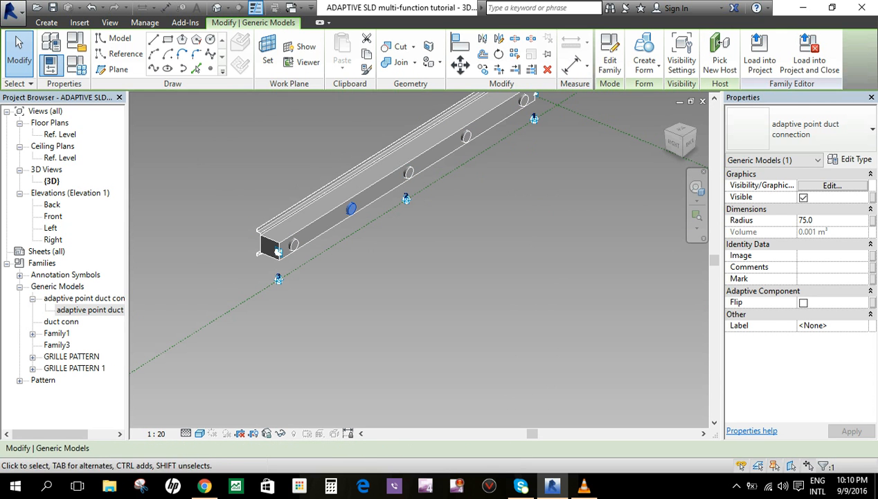
left_click(466, 136, "ctrl")
left_click(524, 101, "ctrl")
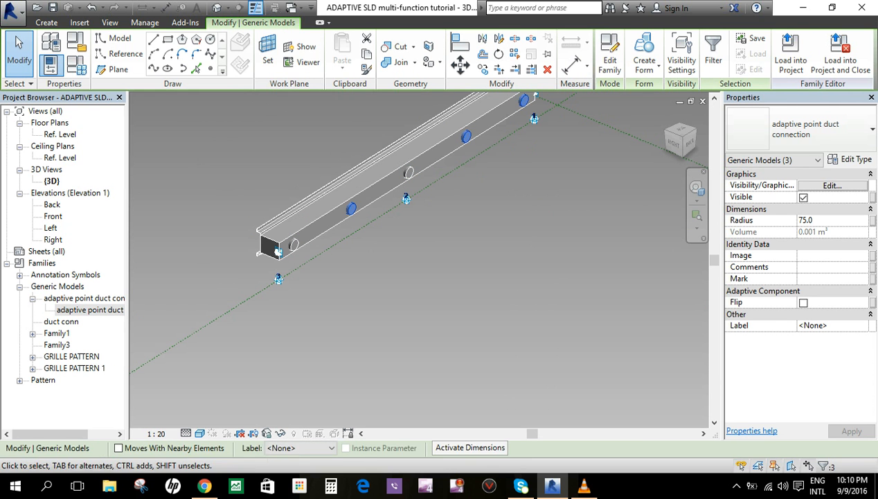
key("Delete")
left_click(408, 173)
key("Delete")
- Associate the remaining duct connection's Radius with the Radius SLD family parameter
left_click(293, 244)
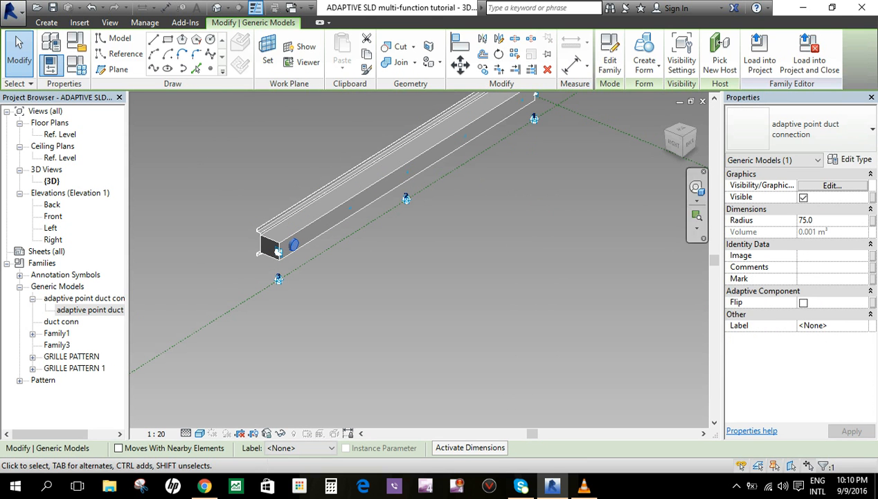
left_click(873, 220)
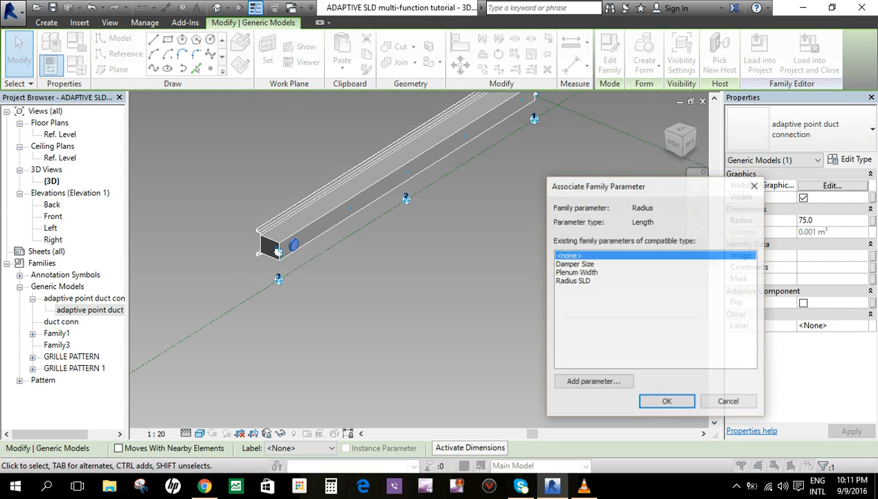
left_click(573, 281)
left_click(667, 402)
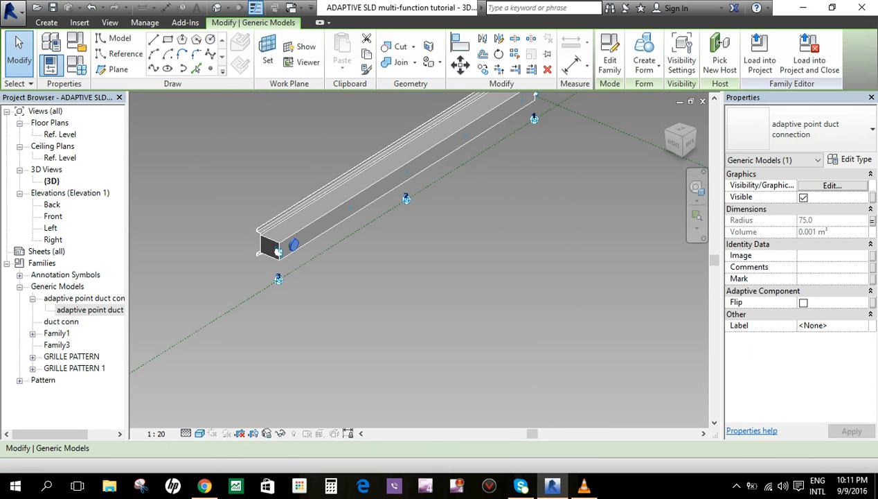
key("Escape")
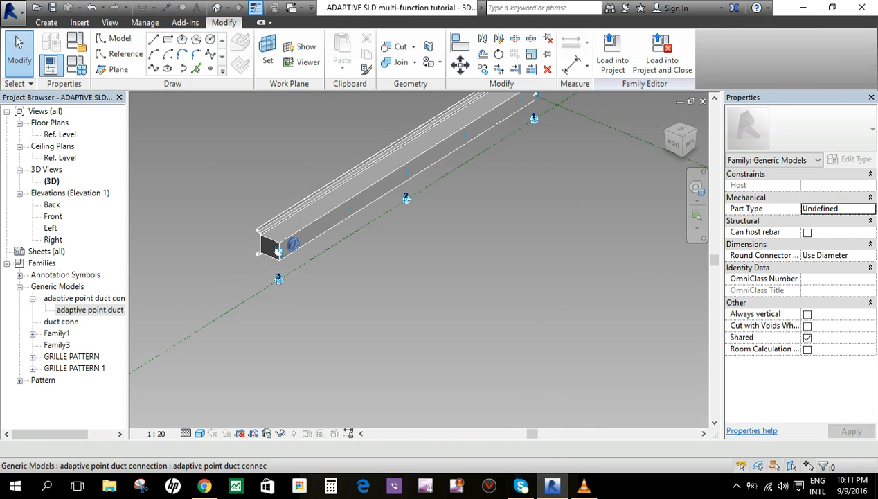
- Repeat the parameter-linked duct connection along the nodes of the divided path
left_click(293, 243)
left_click(514, 54)
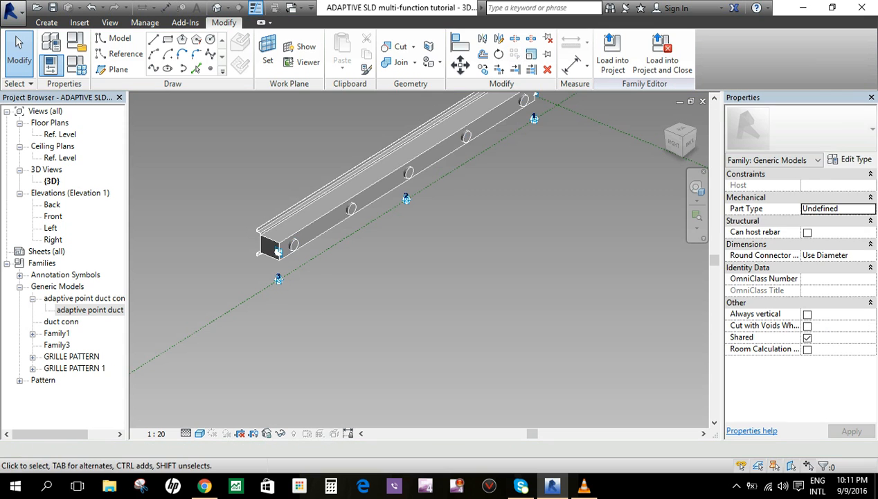
scroll(445, 238, "down", 2)
middle_click_drag(446, 238, 316, 224)
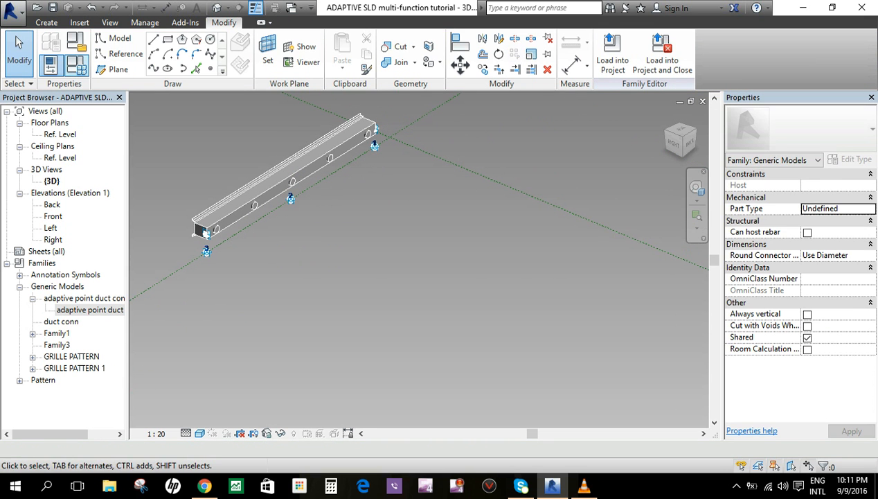
- Flex the Radius SLD parameter in the family types to 150 and back to 75, applying each value
left_click(76, 65)
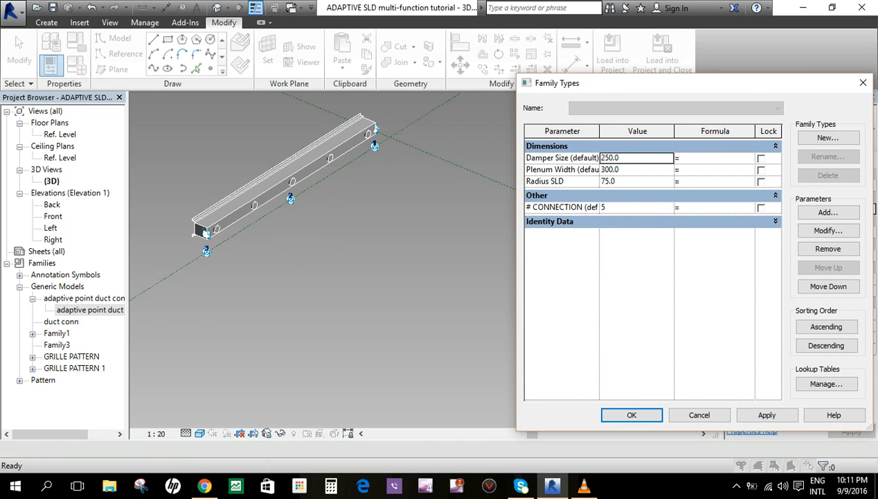
left_click(636, 182)
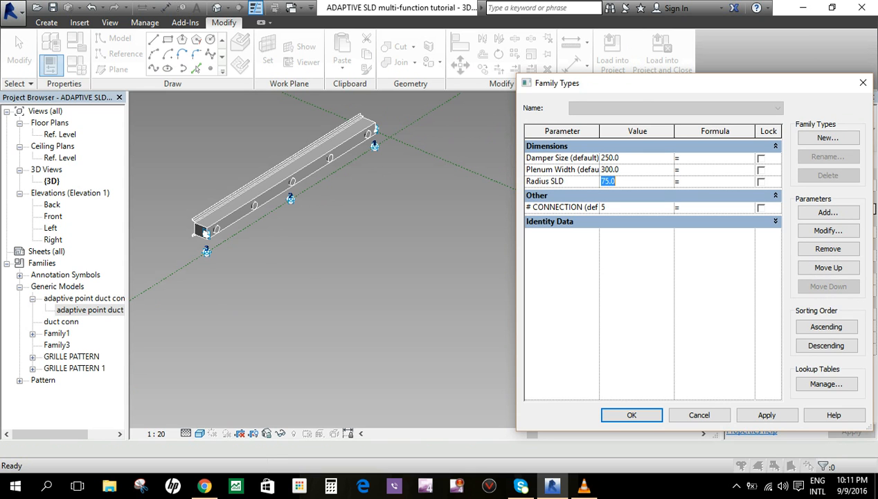
type("150")
left_click(767, 415)
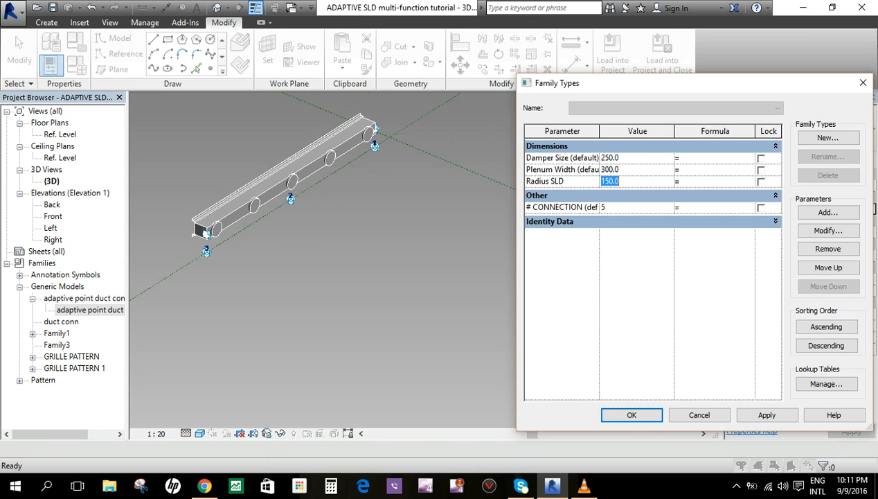
type("75")
left_click(766, 415)
- Set the Plenum Width to 250 and apply it
left_click(634, 170)
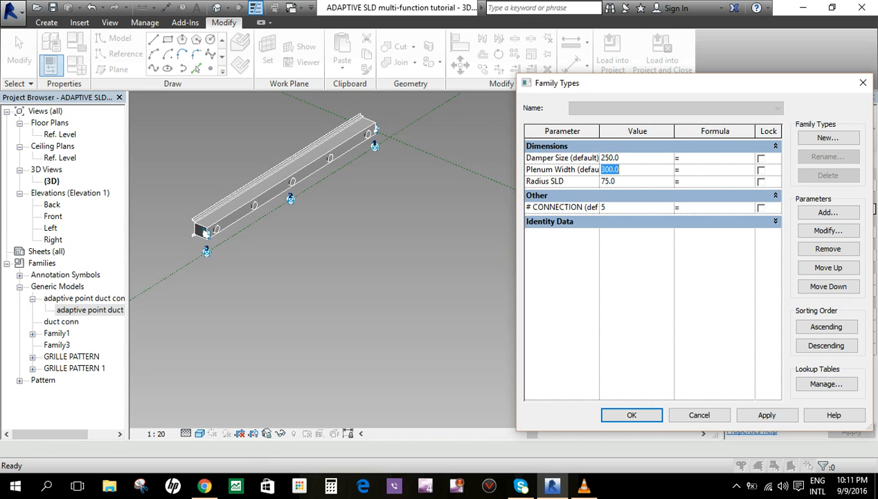
type("250")
left_click(766, 415)
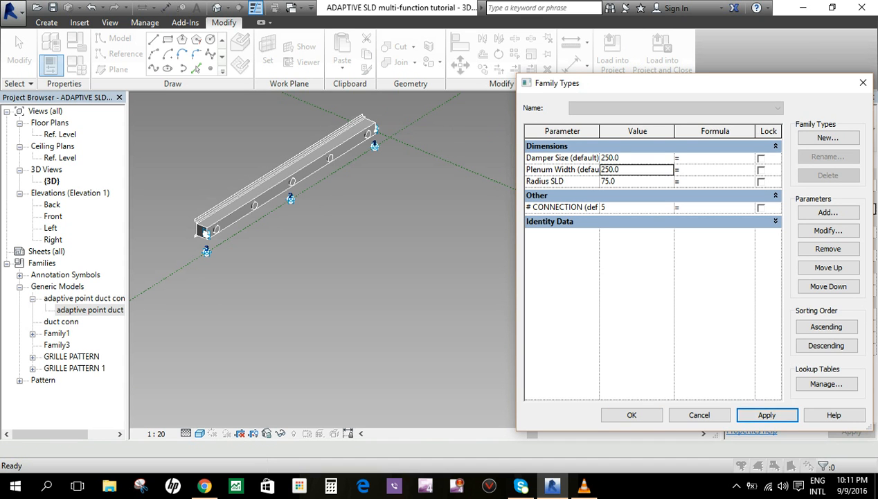
- Flex the Damper Size parameter through 300, 500 and 300, applying each value
left_click(634, 158)
type("300")
left_click(766, 415)
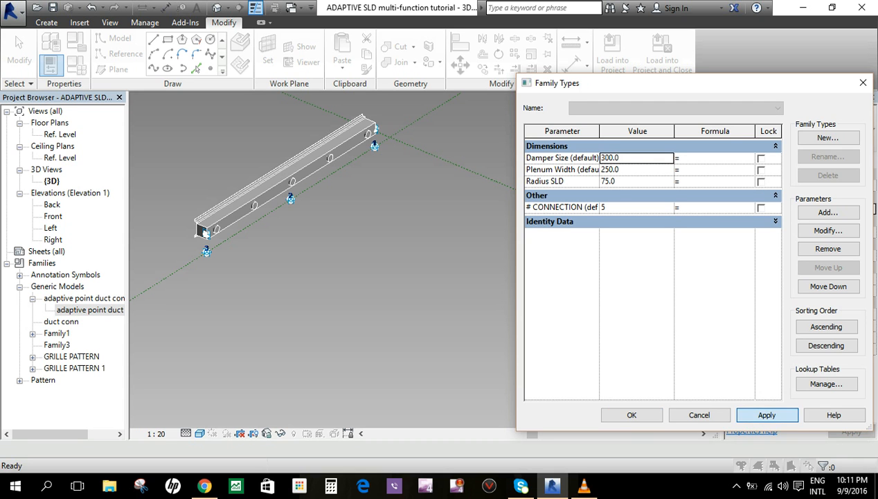
left_click(633, 158)
type("500")
left_click(767, 415)
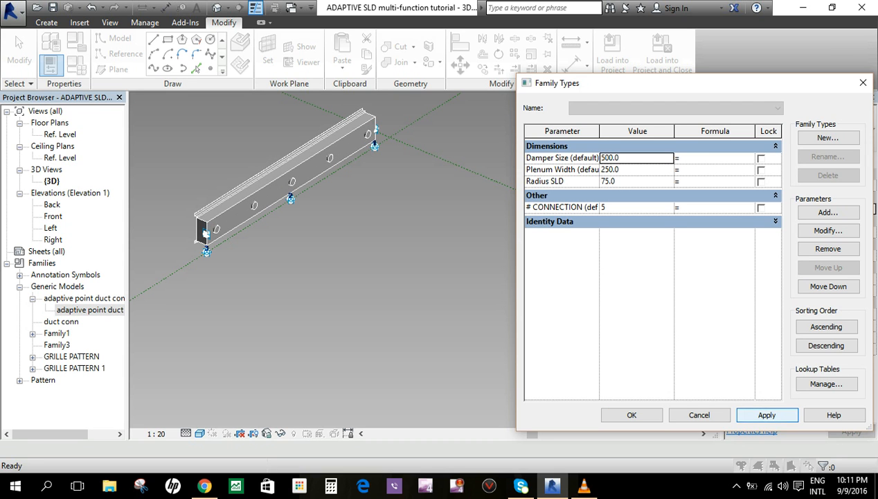
left_click(633, 158)
type("300")
left_click(766, 415)
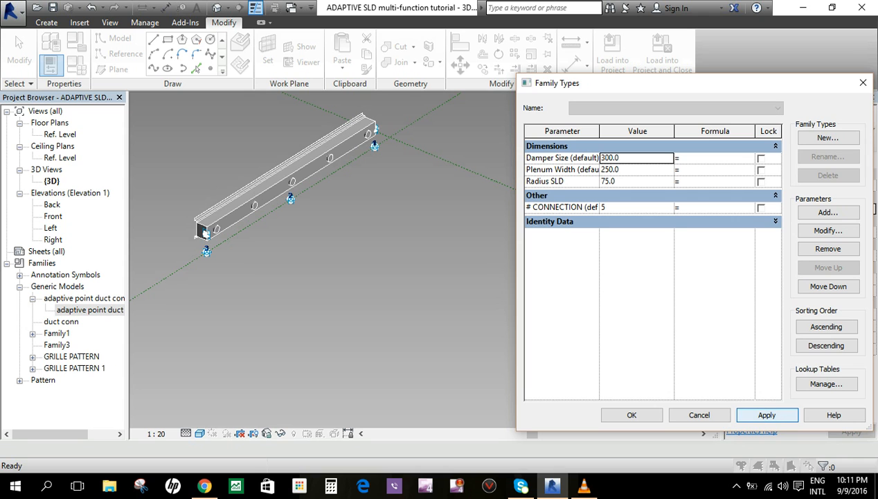
- Set the Plenum Width to 200 and the Damper Size to 250, applying each value
left_click(633, 170)
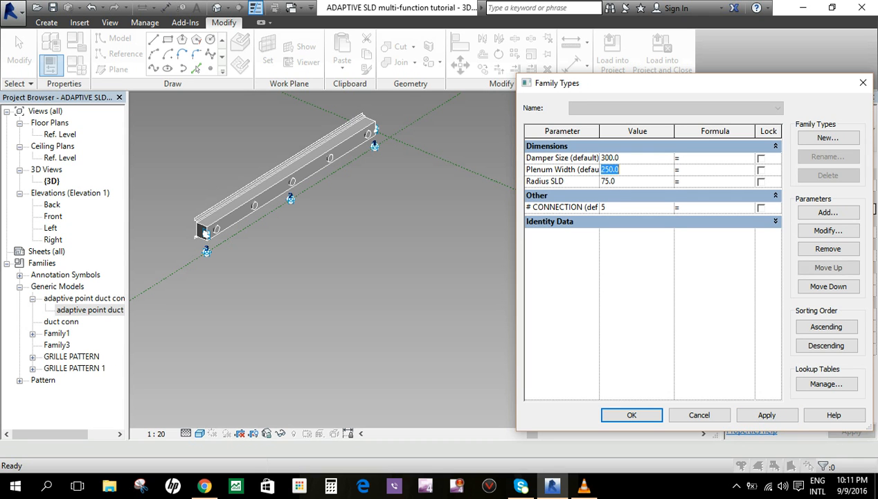
type("200")
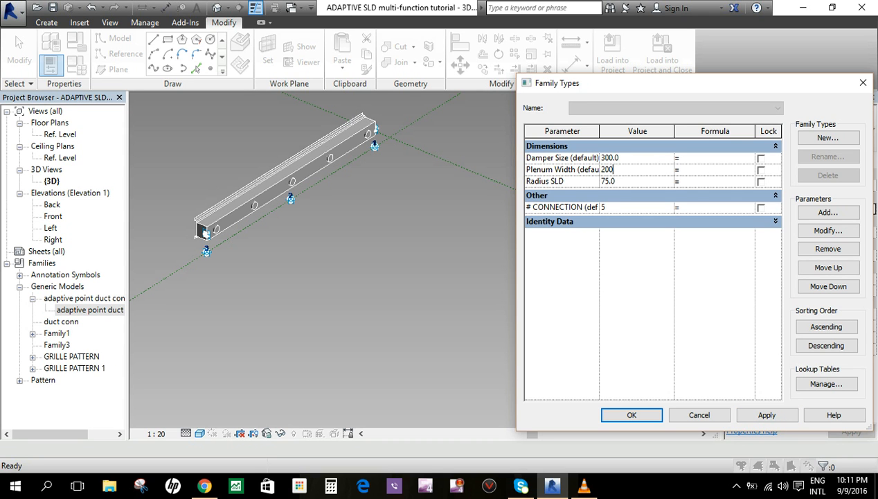
left_click(766, 415)
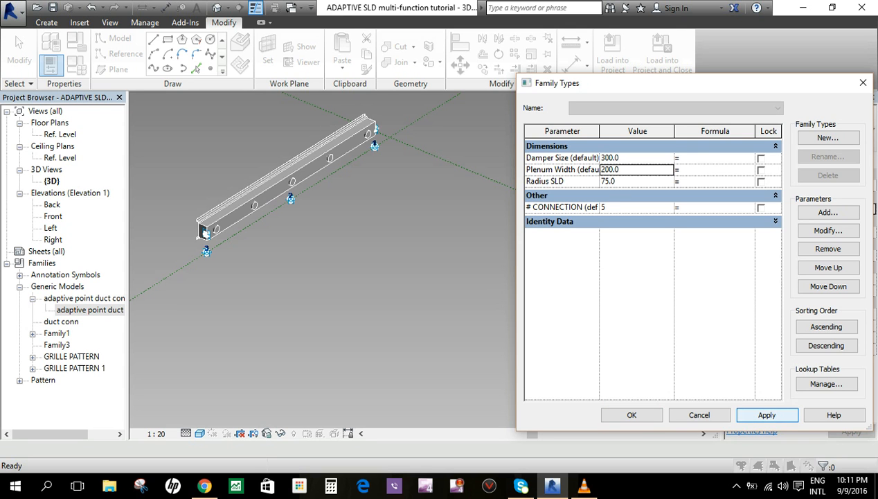
left_click(623, 181)
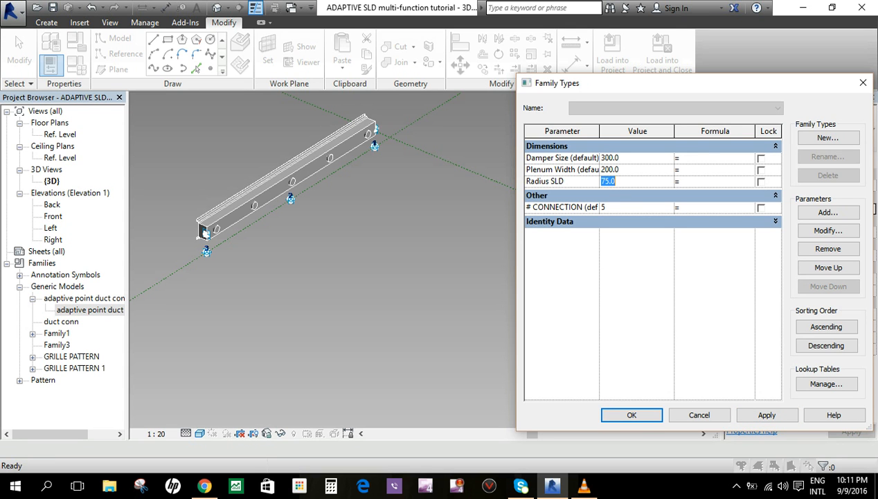
left_click(767, 415)
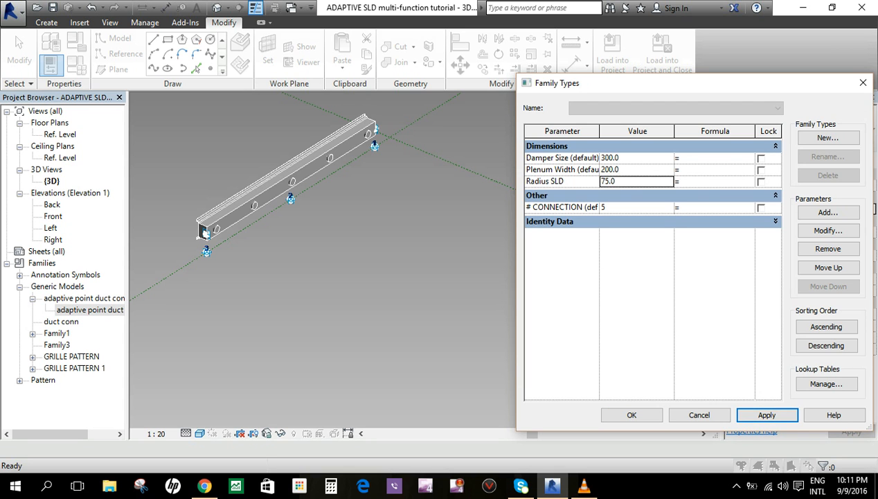
left_click(623, 158)
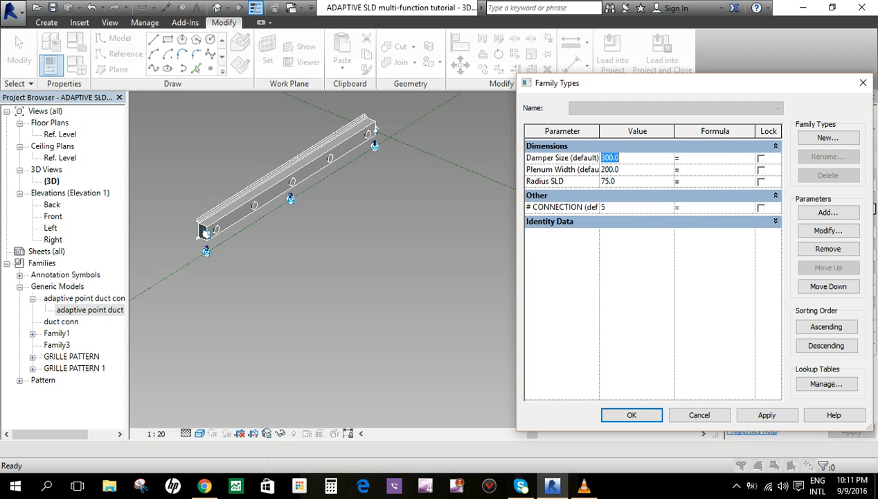
type("250")
left_click(767, 415)
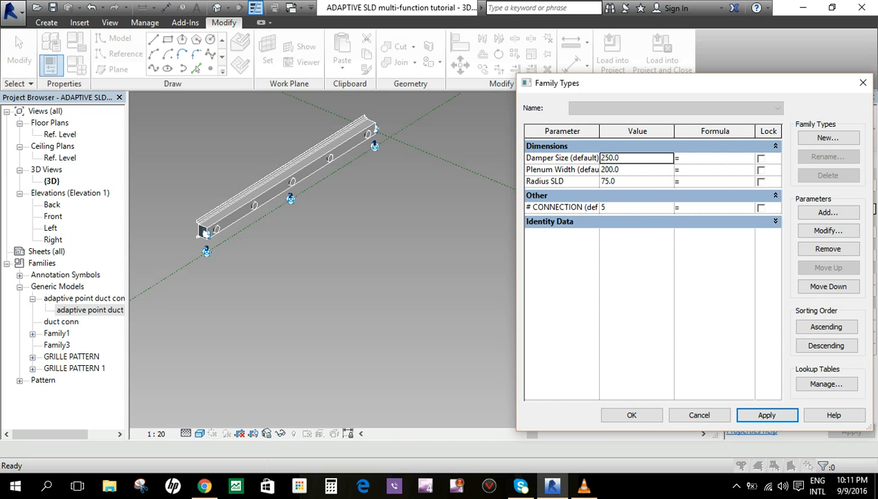
- Flex the # CONNECTION parameter to 10 and back to 5, applying each value, and accept the family types
double_click(615, 207)
type("10")
left_click(767, 415)
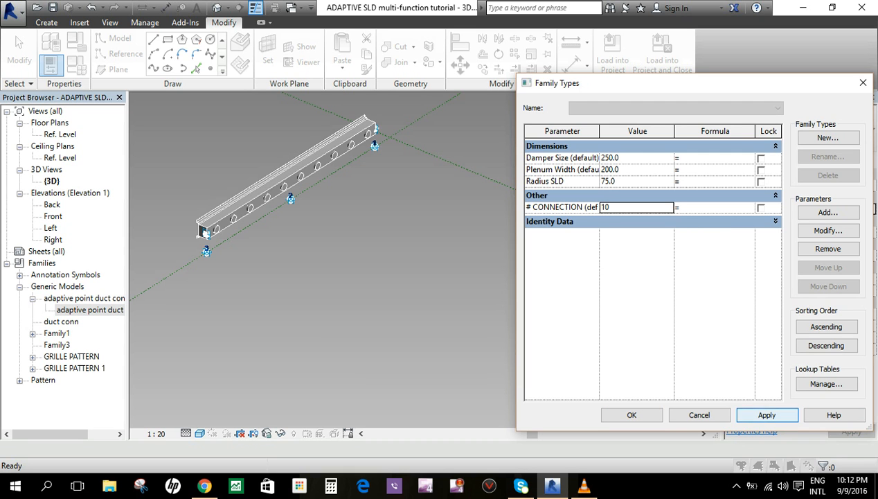
double_click(615, 207)
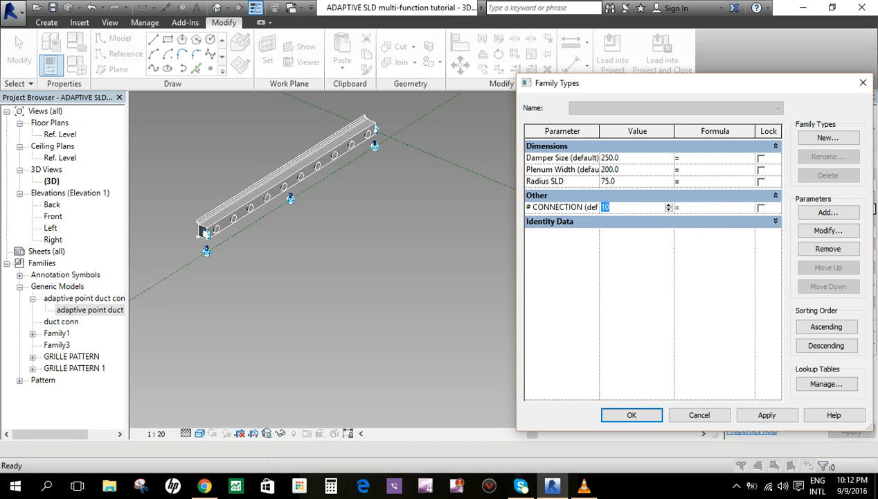
type("5")
left_click(766, 414)
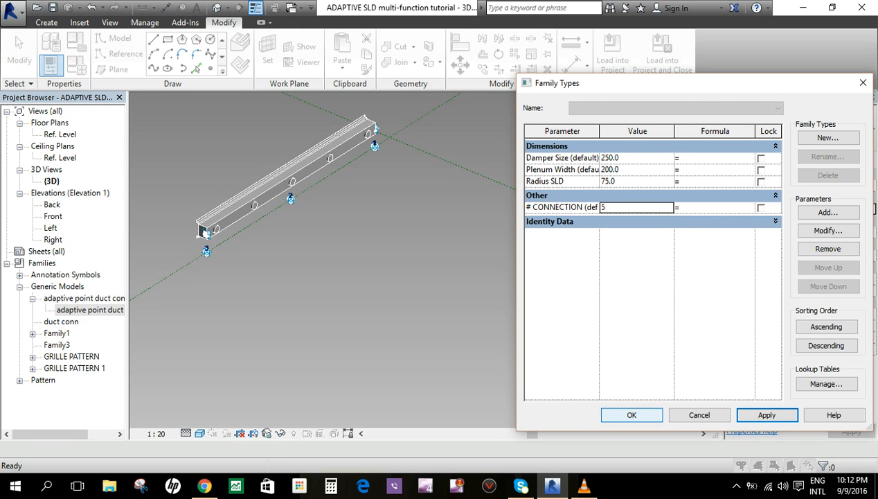
key("Return")
middle_click_drag(303, 152, 443, 165)
scroll(381, 174, "up", 2)
scroll(348, 273, "up", 2)
middle_click_drag(349, 274, 426, 276)
middle_click_drag(426, 276, 374, 274, "shift")
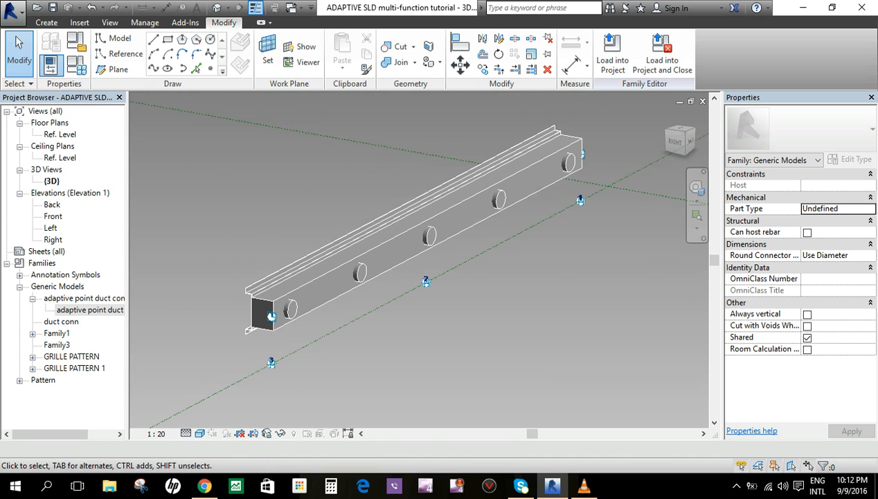